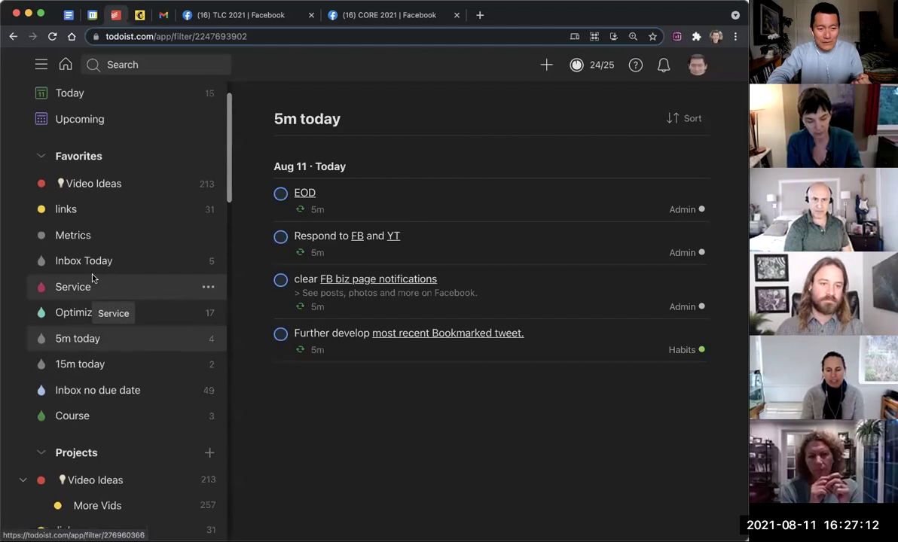
# Add a new project named '* To Sort' with Add to favorites turned on.
pyautogui.scroll(-1, 92, 280)
pyautogui.scroll(-10, 92, 278)
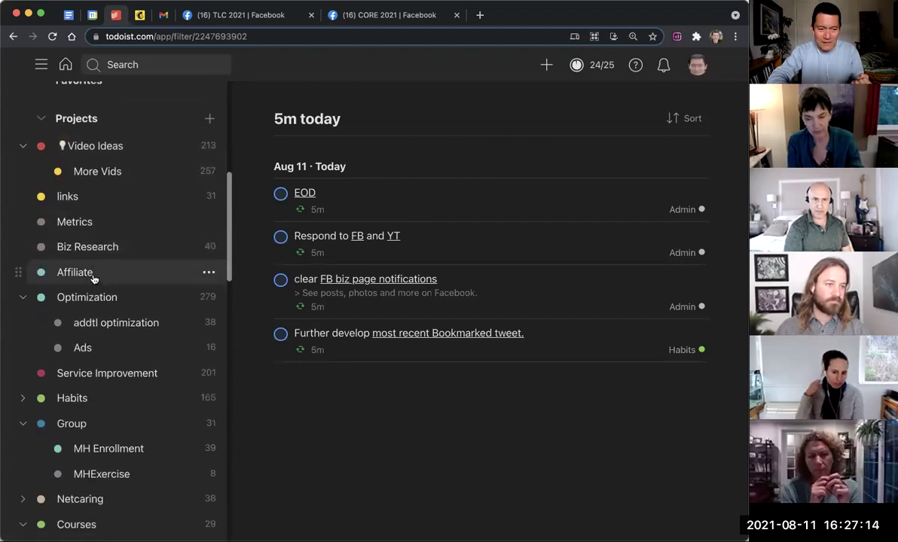
pyautogui.scroll(5, 93, 277)
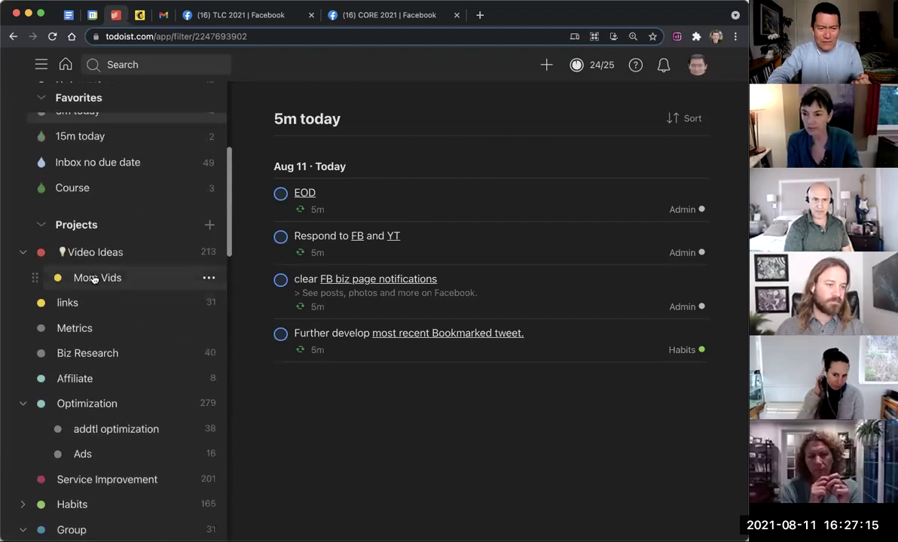
pyautogui.click(210, 231)
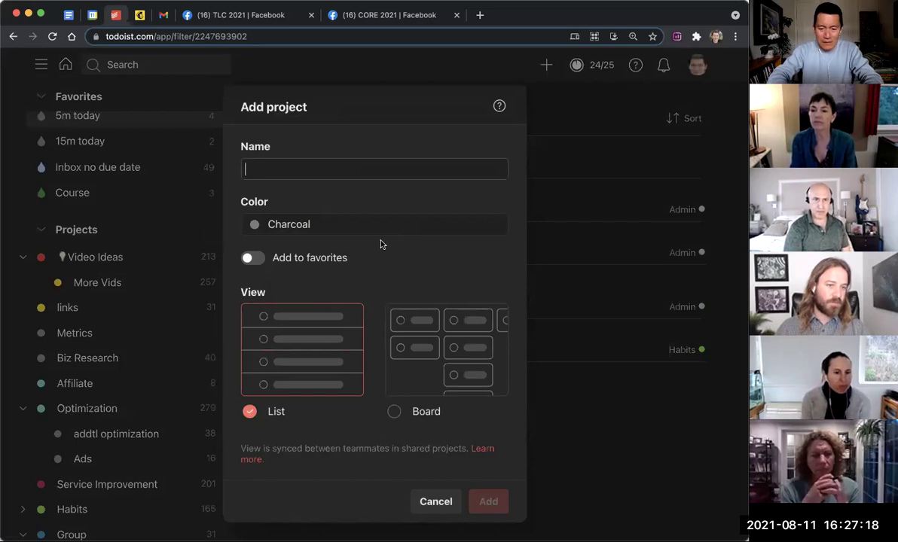
pyautogui.write('*')
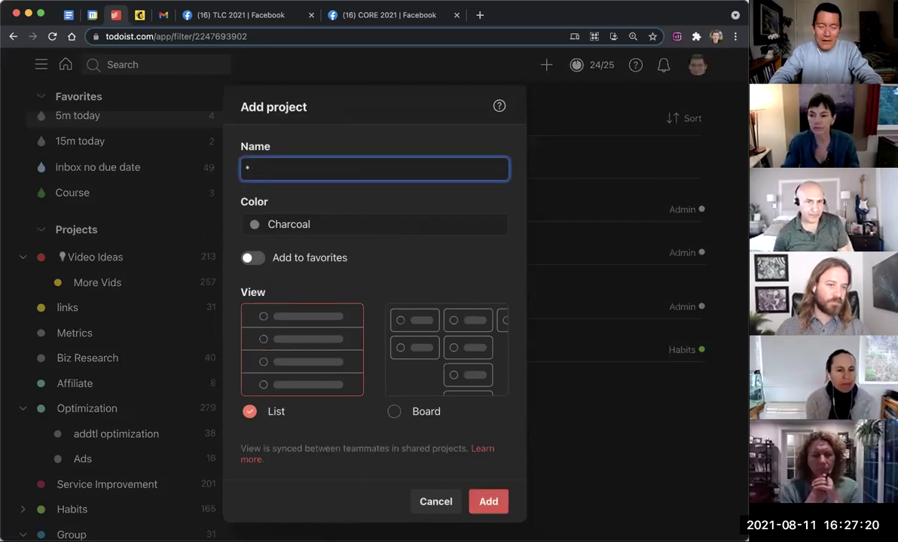
pyautogui.write(' ti Sort')
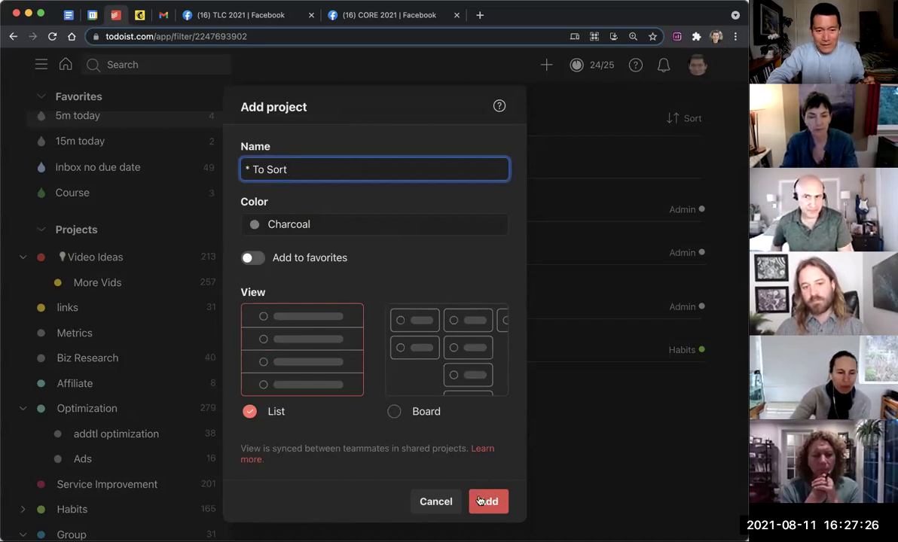
pyautogui.click(253, 258)
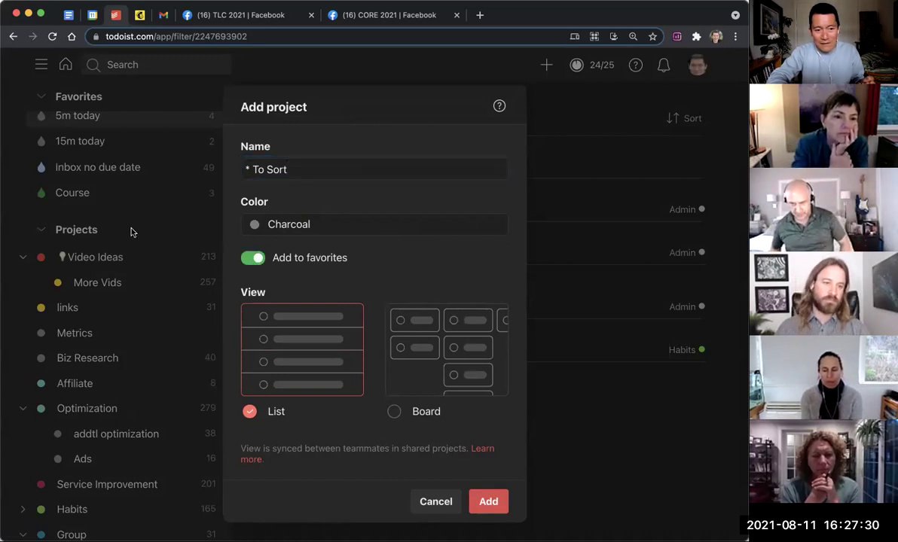
pyautogui.click(488, 502)
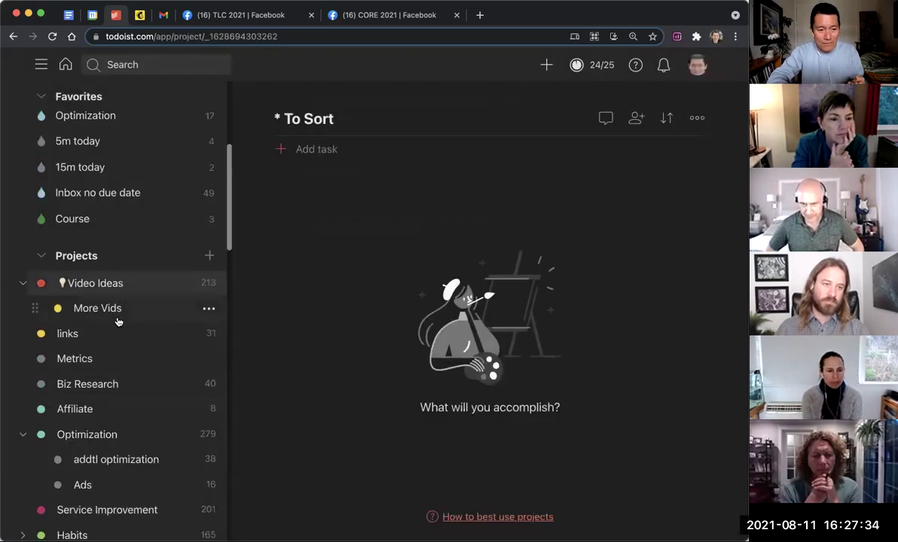
# Drag reminders, TLC, podcast, birthdays, Visual thinking and Coaching under '* To Sort' in the sidebar.
pyautogui.scroll(-15, 98, 312)
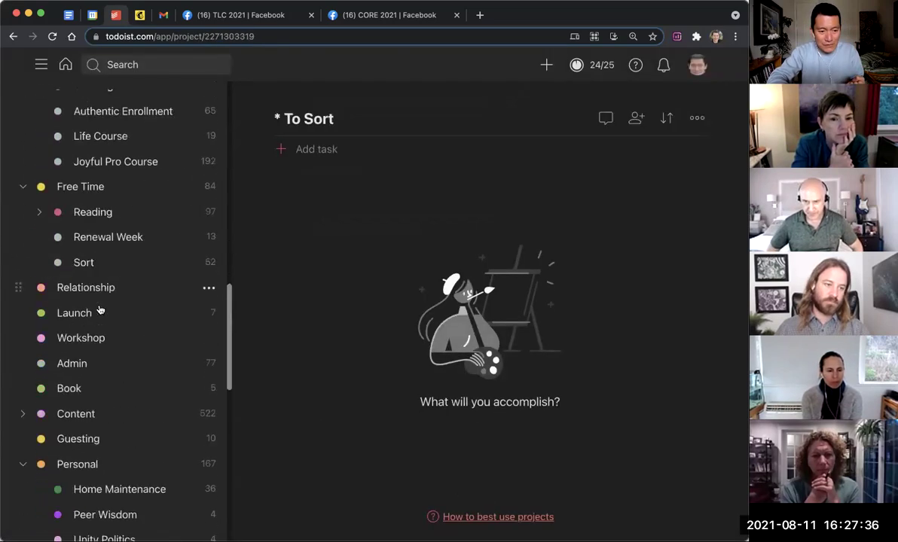
pyautogui.scroll(-5, 100, 310)
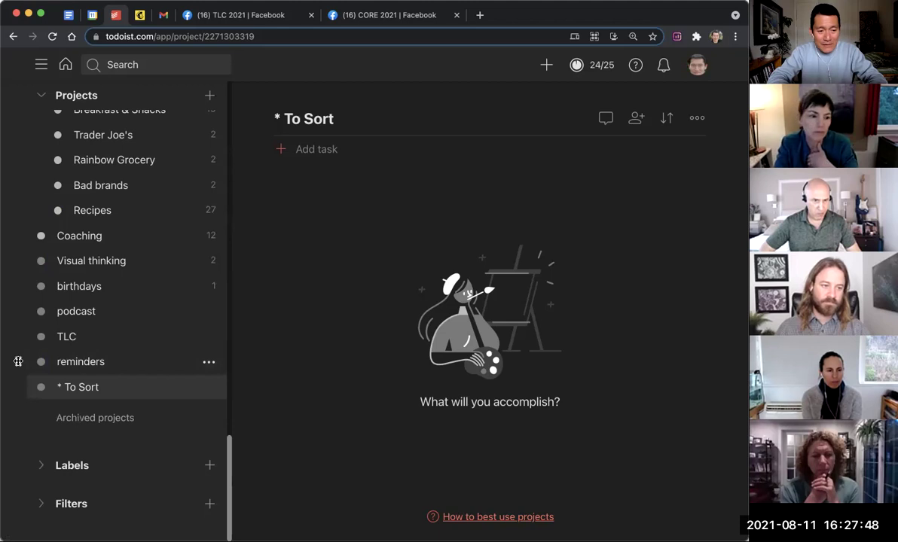
pyautogui.moveTo(20, 362); pyautogui.dragTo(86, 399)
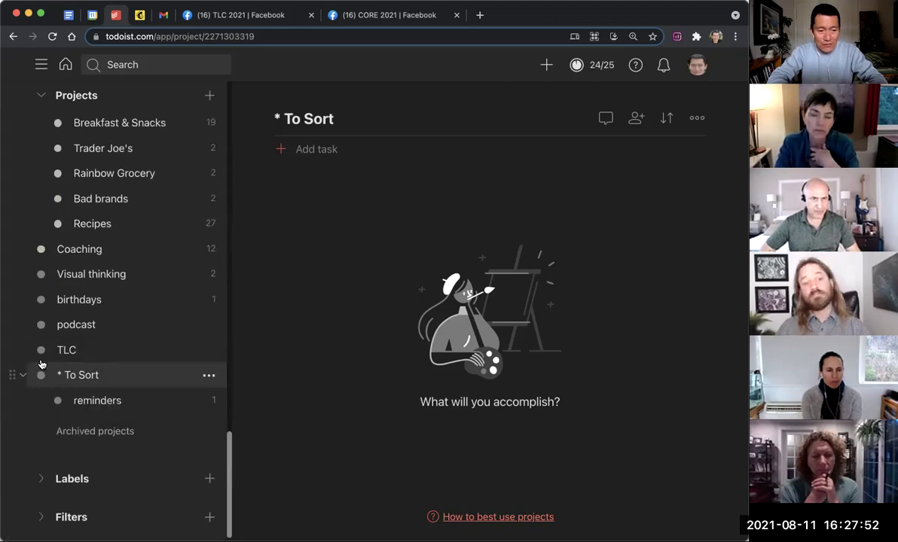
pyautogui.moveTo(16, 349); pyautogui.dragTo(92, 382)
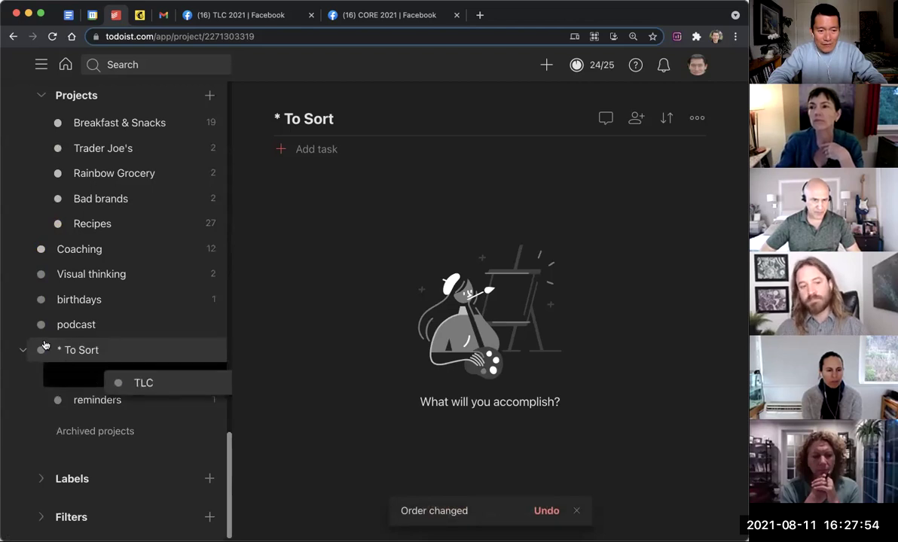
pyautogui.moveTo(43, 344); pyautogui.dragTo(88, 359)
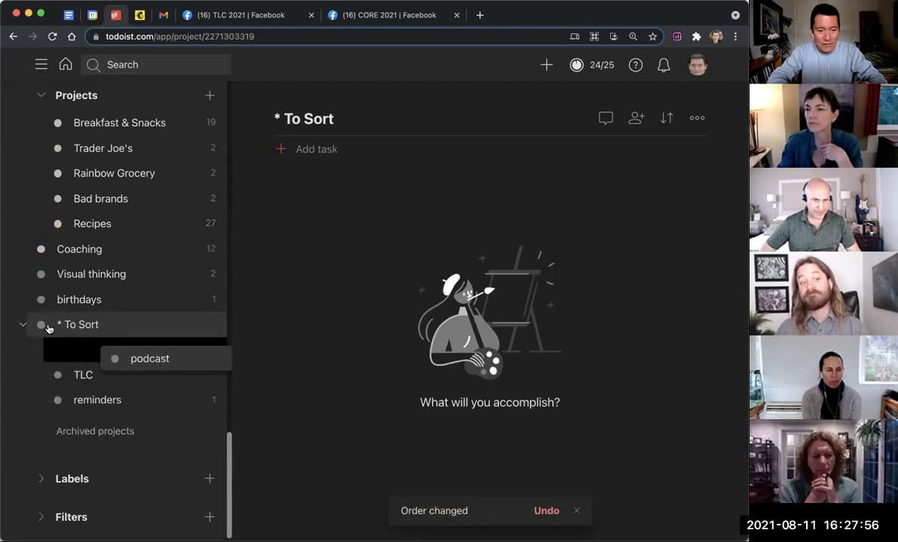
pyautogui.moveTo(48, 328); pyautogui.dragTo(47, 328)
pyautogui.moveTo(16, 298); pyautogui.dragTo(73, 318)
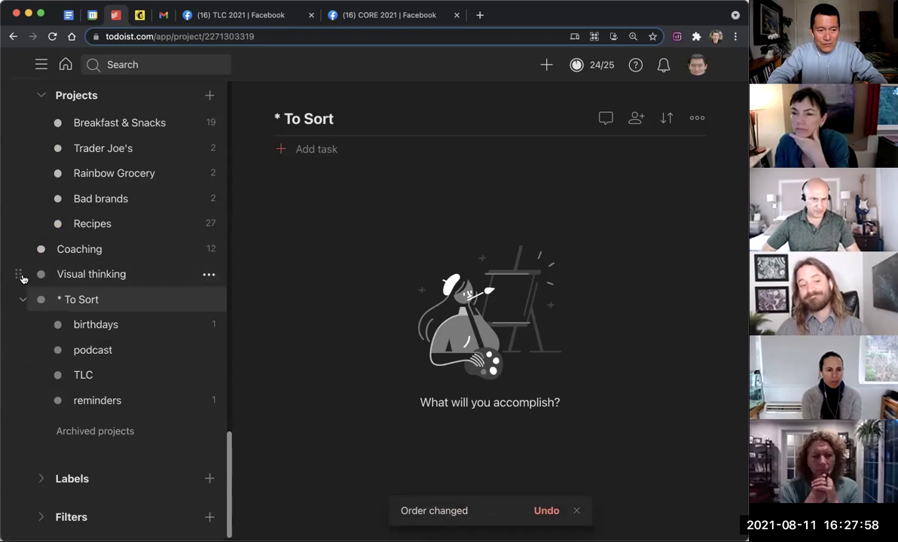
pyautogui.moveTo(21, 277); pyautogui.dragTo(76, 297)
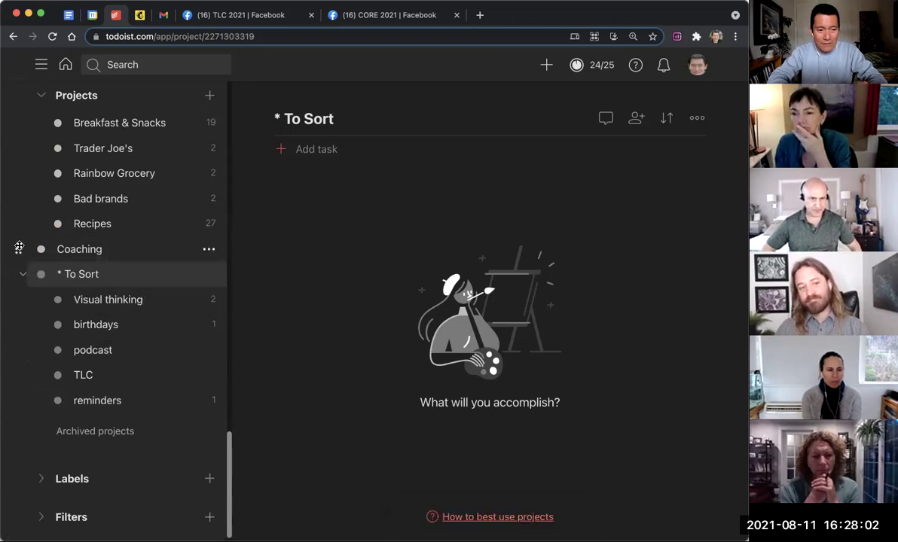
pyautogui.moveTo(19, 249); pyautogui.dragTo(79, 276)
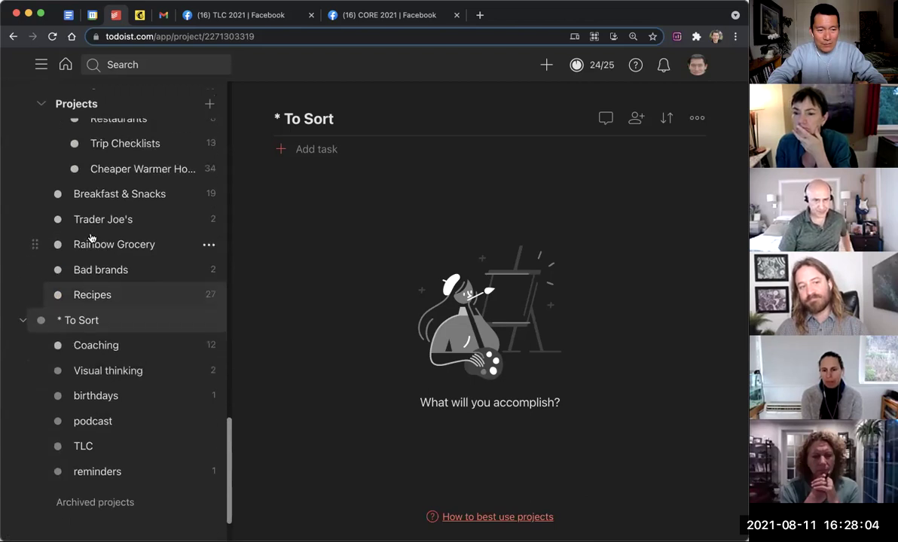
# Collapse the Shopping, Trips etc. and Personal projects in the sidebar.
pyautogui.scroll(3, 90, 238)
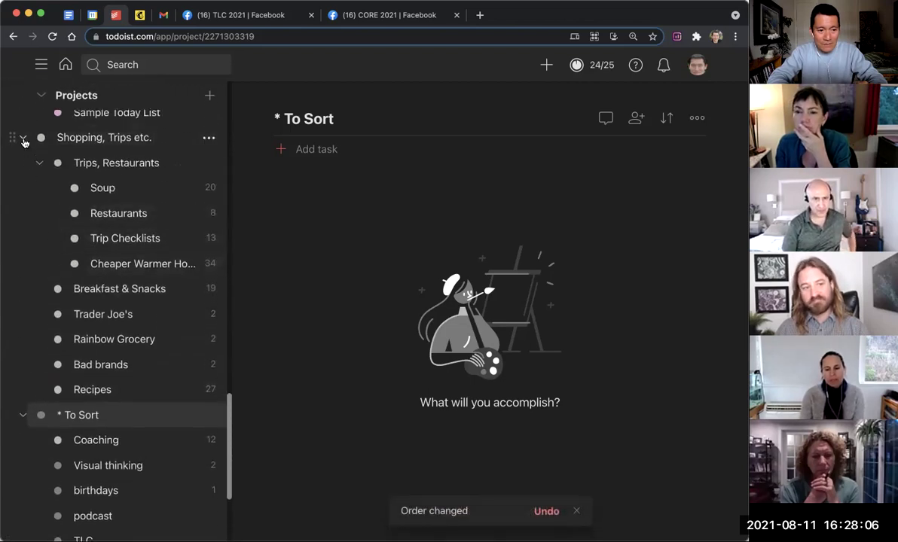
pyautogui.click(23, 139)
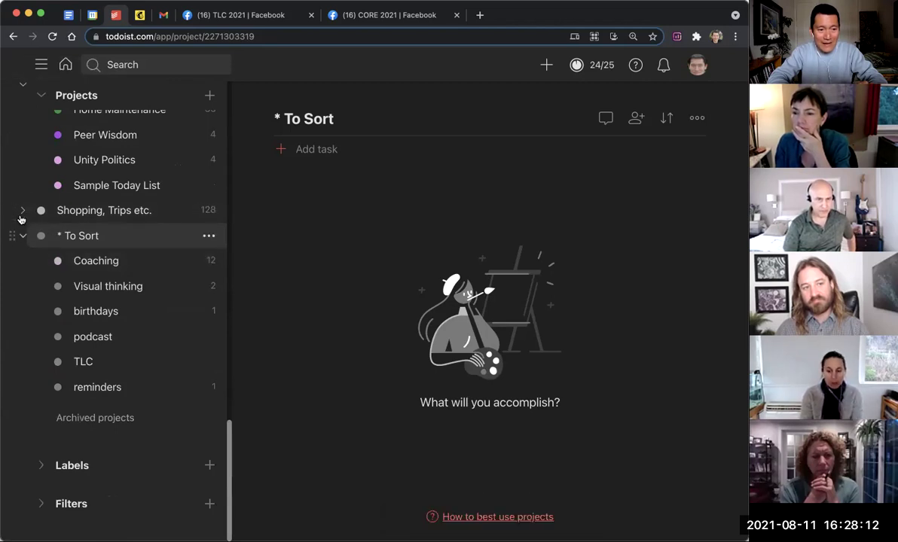
pyautogui.click(22, 210)
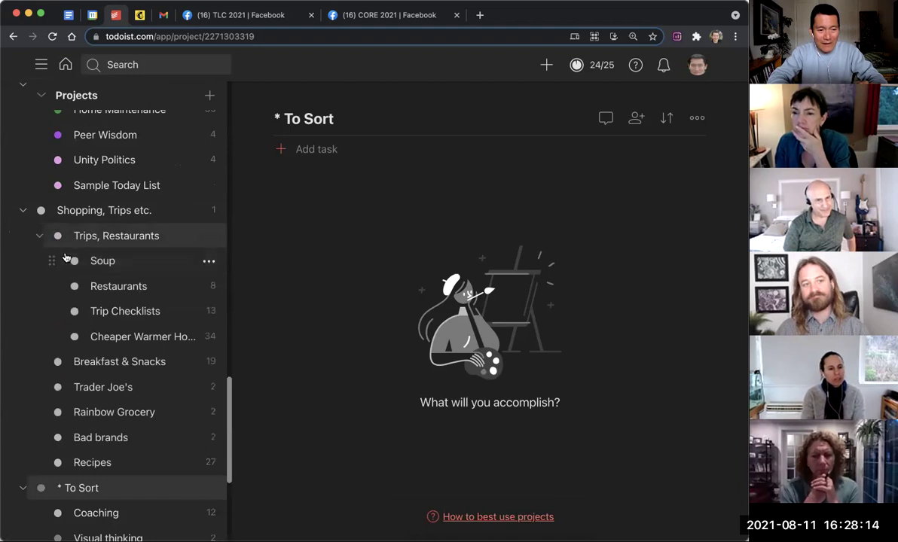
pyautogui.scroll(-3, 65, 258)
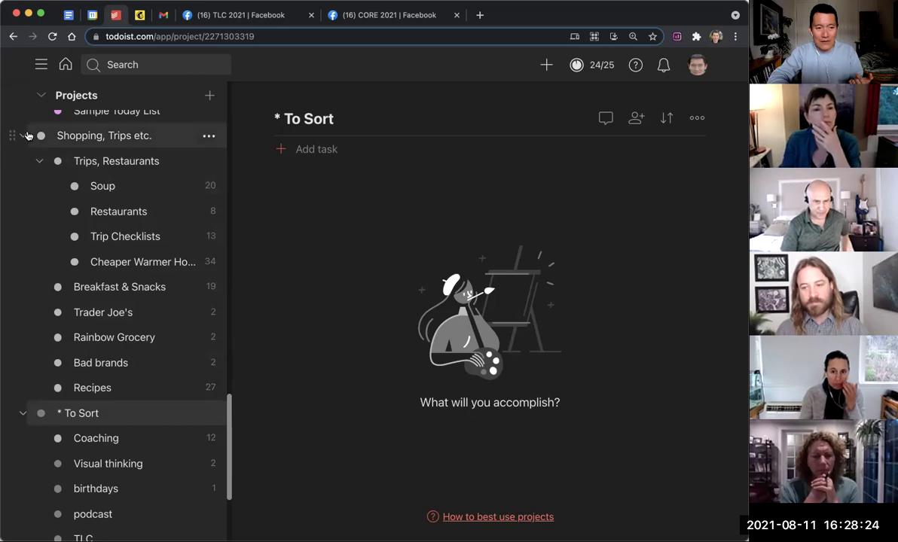
pyautogui.click(23, 135)
pyautogui.scroll(3, 75, 226)
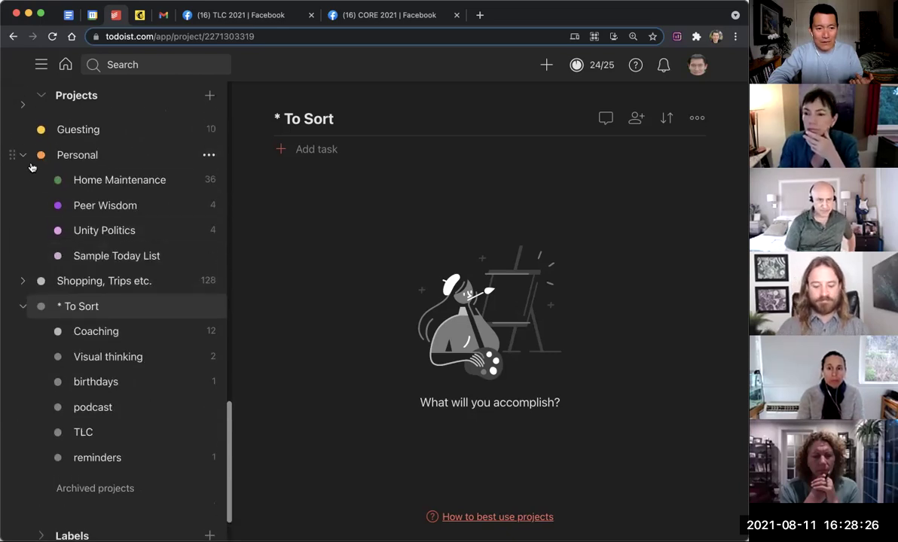
pyautogui.click(23, 157)
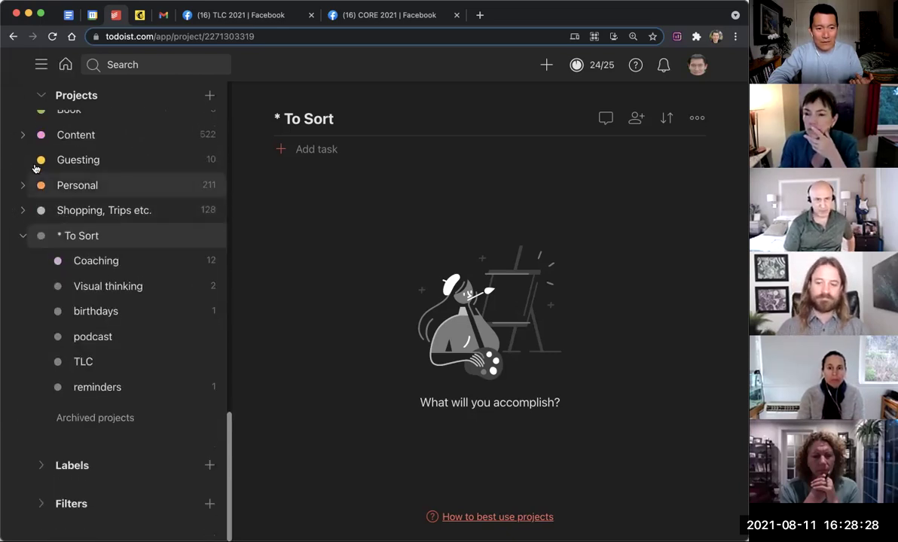
# Nest Guesting and Book as sub-projects under '* To Sort'.
pyautogui.moveTo(20, 159); pyautogui.dragTo(75, 260)
pyautogui.scroll(2, 31, 240)
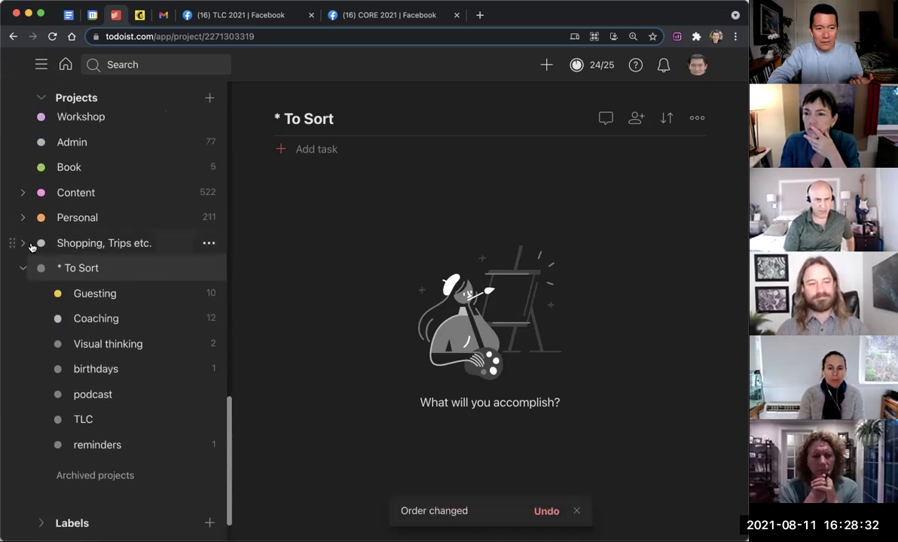
pyautogui.moveTo(20, 166); pyautogui.dragTo(90, 270)
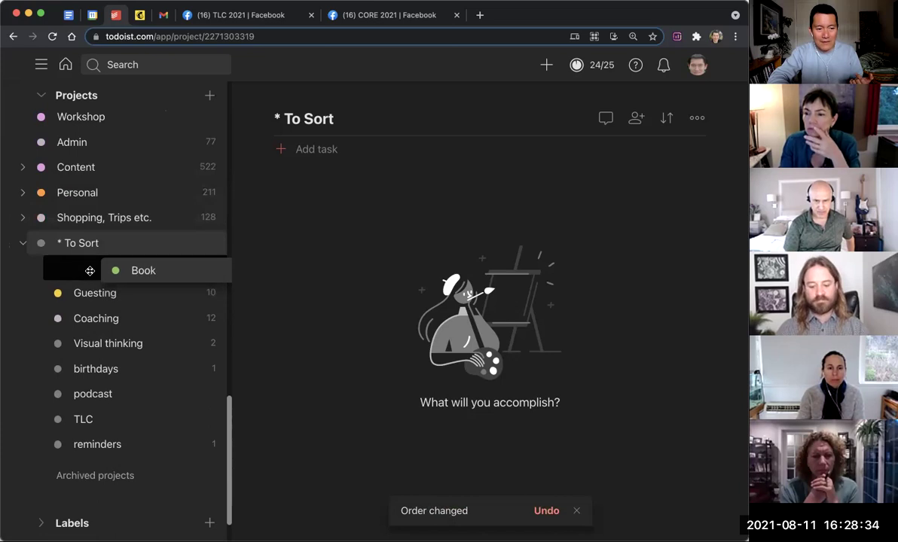
pyautogui.moveTo(57, 302); pyautogui.dragTo(51, 309)
# Collapse the sub-project lists of Free Time and Courses.
pyautogui.scroll(5, 51, 309)
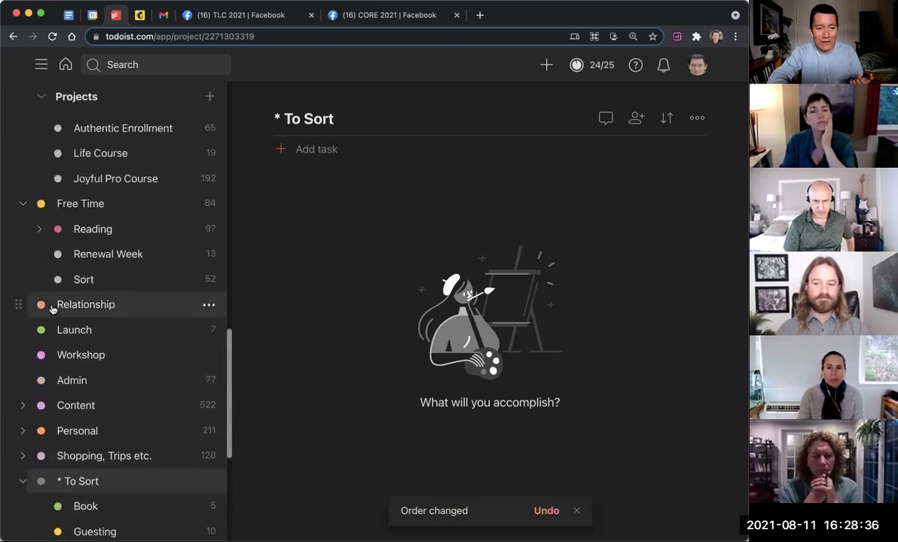
pyautogui.click(23, 204)
pyautogui.scroll(5, 104, 369)
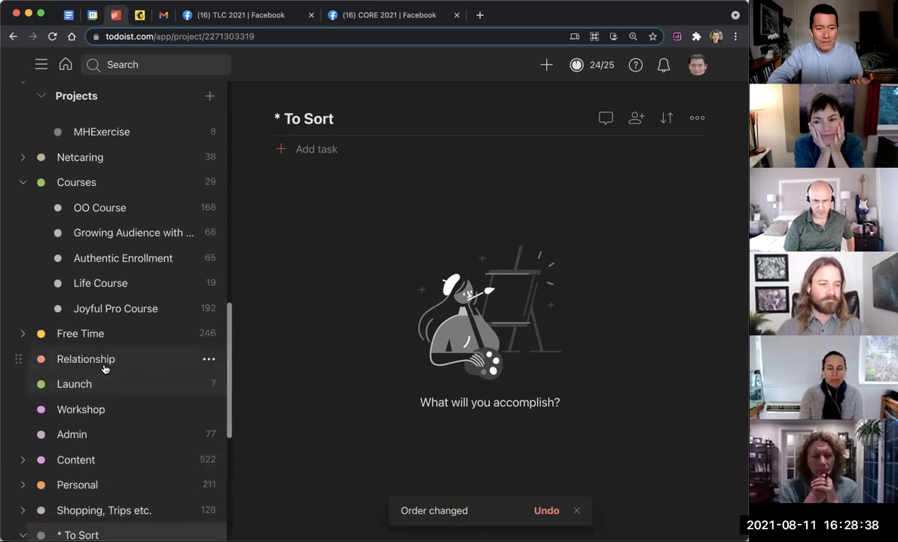
pyautogui.click(21, 248)
pyautogui.scroll(3, 23, 241)
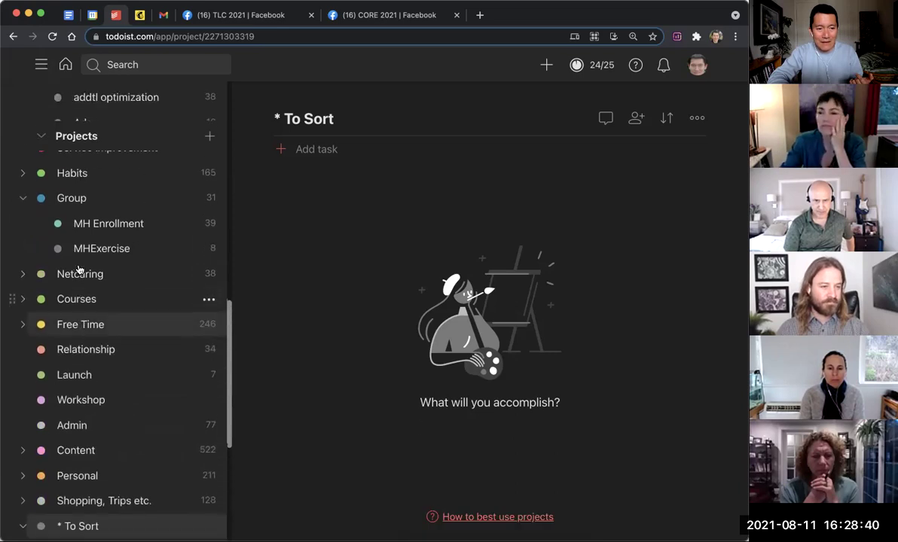
# Collapse Group, then switch to the Today view for Wed Aug 11.
pyautogui.click(23, 226)
pyautogui.scroll(10, 79, 324)
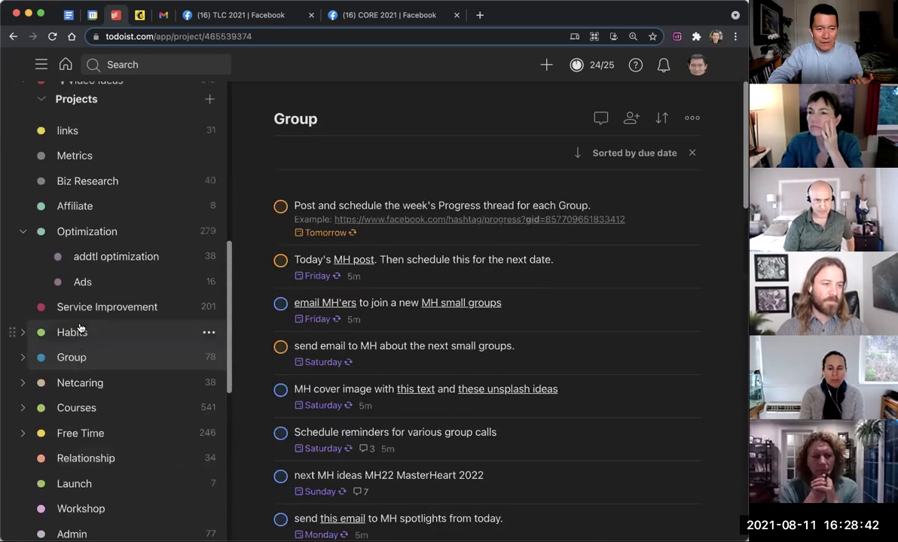
pyautogui.scroll(6, 81, 325)
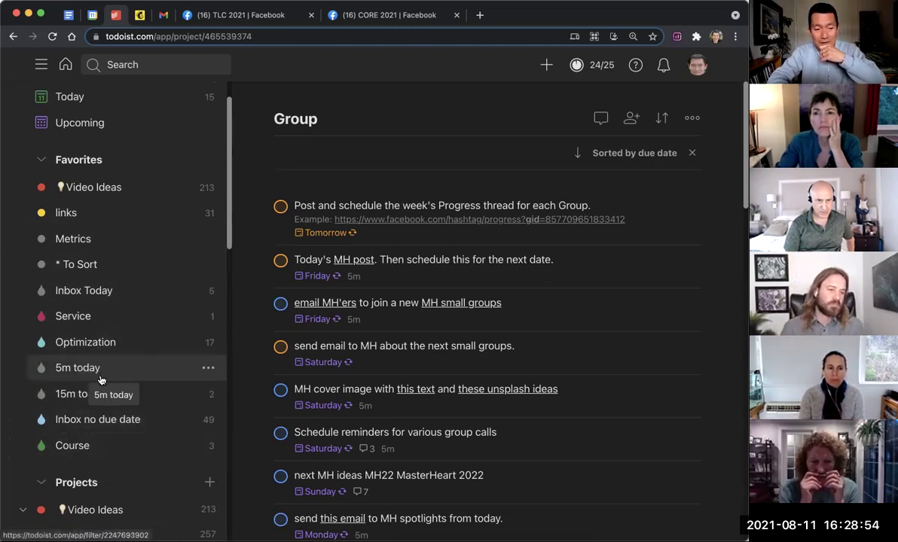
pyautogui.scroll(2, 106, 195)
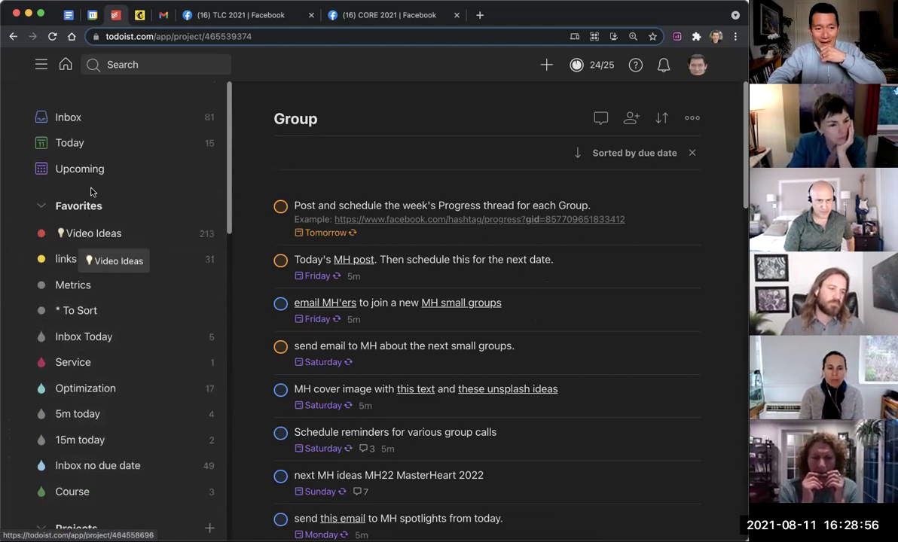
pyautogui.click(85, 148)
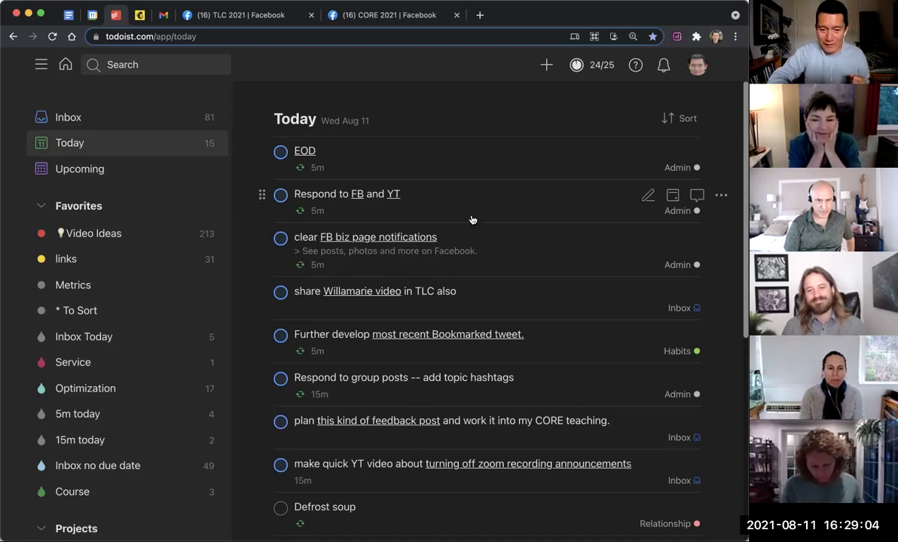
# Add the 5m label to the Willamarie video-sharing task and save it.
pyautogui.click(454, 295)
pyautogui.click(430, 132)
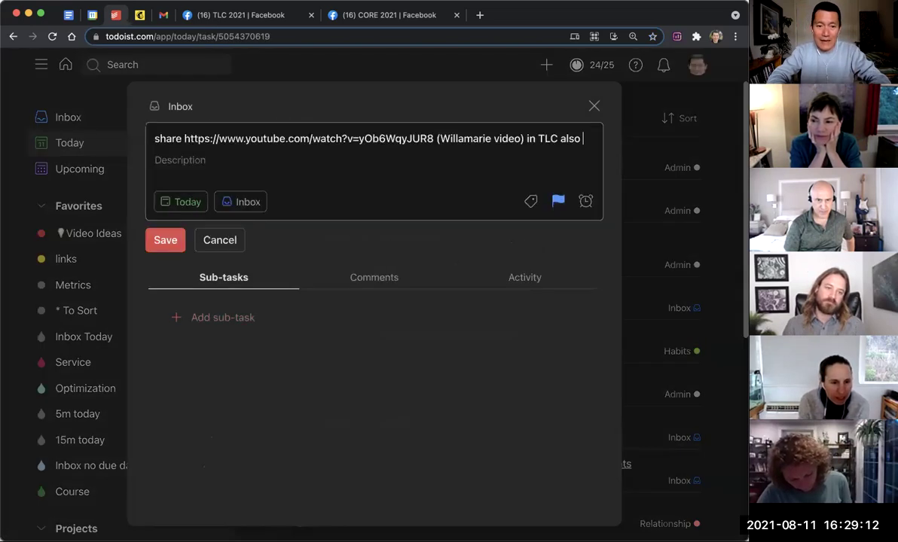
pyautogui.write('@5m')
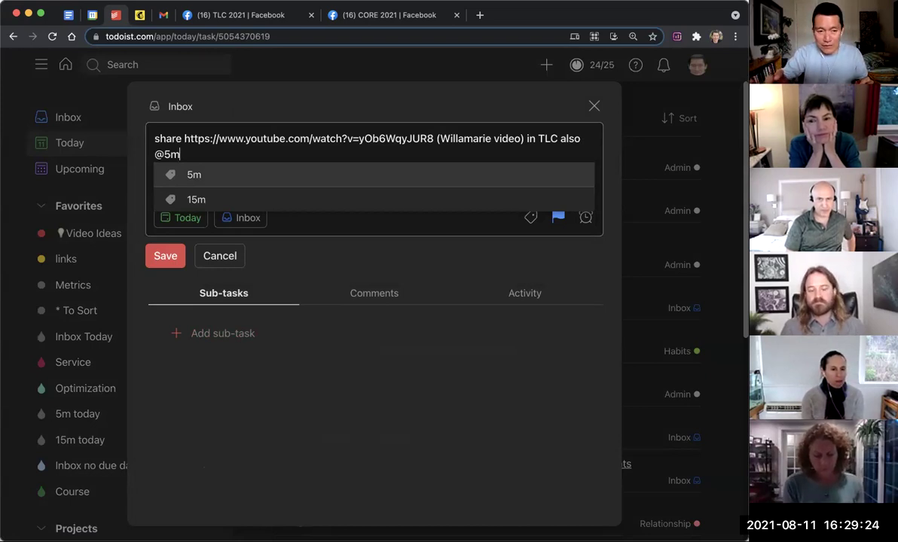
pyautogui.press('Return')
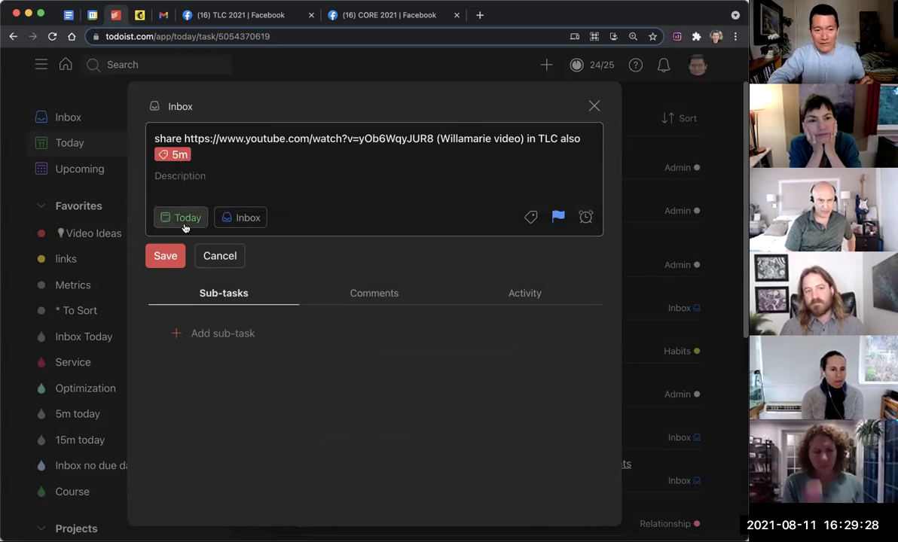
pyautogui.click(167, 257)
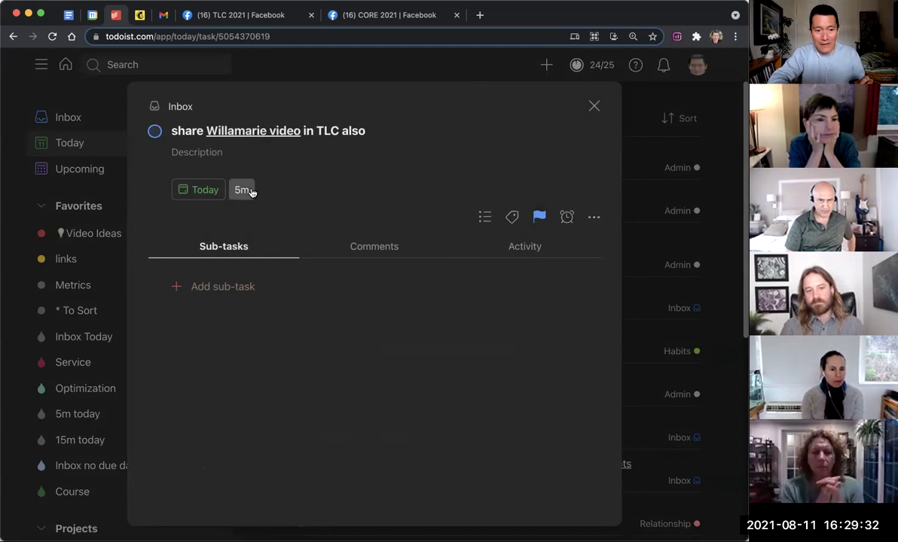
# Close the task details and quick-add 'sample task' to today's list.
pyautogui.click(594, 106)
pyautogui.click(546, 65)
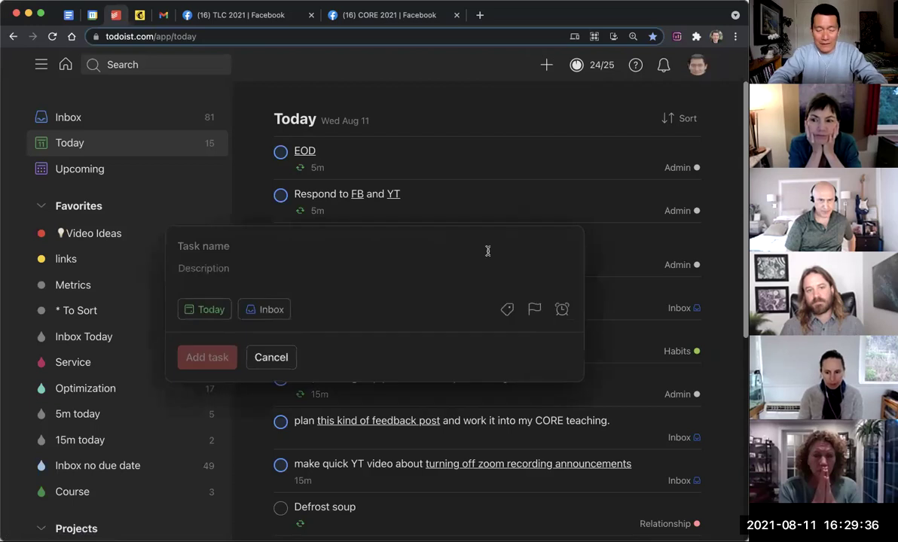
pyautogui.write('sample task')
pyautogui.press('Return')
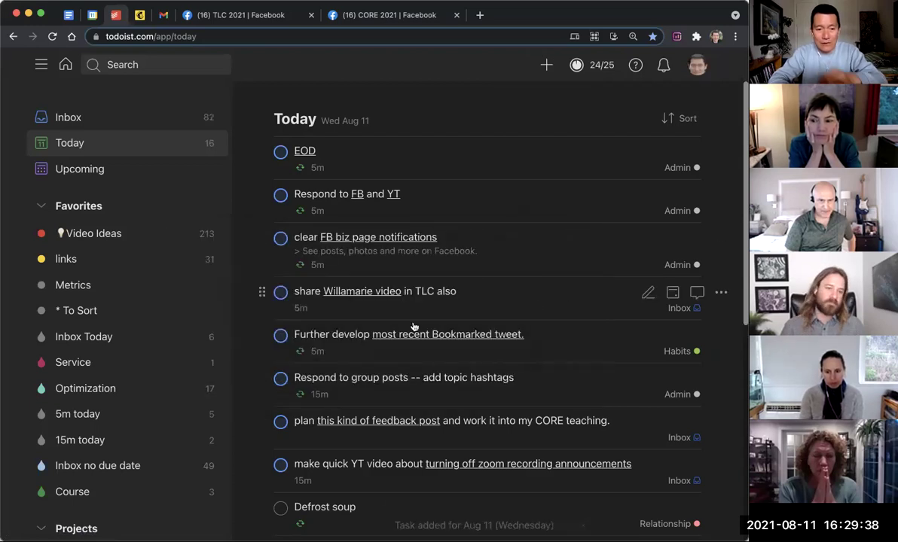
pyautogui.scroll(-5, 410, 325)
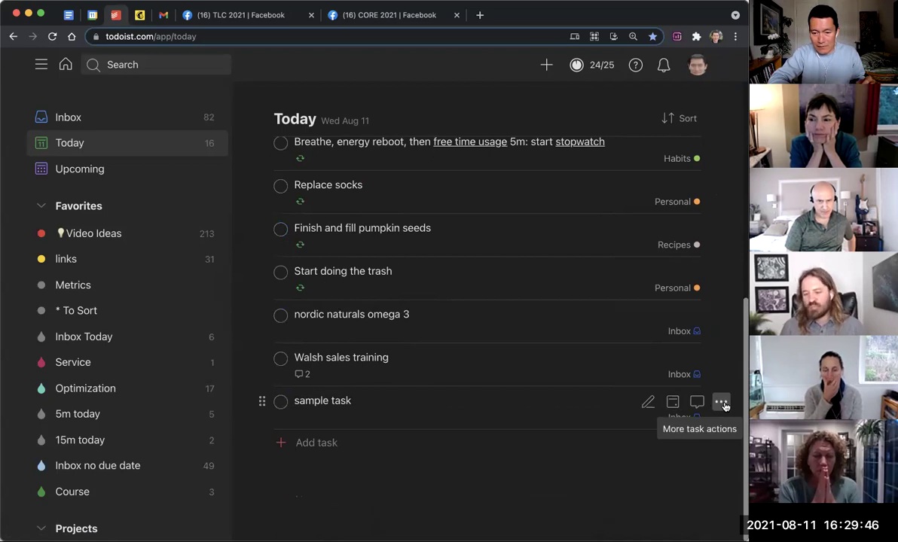
pyautogui.click(721, 402)
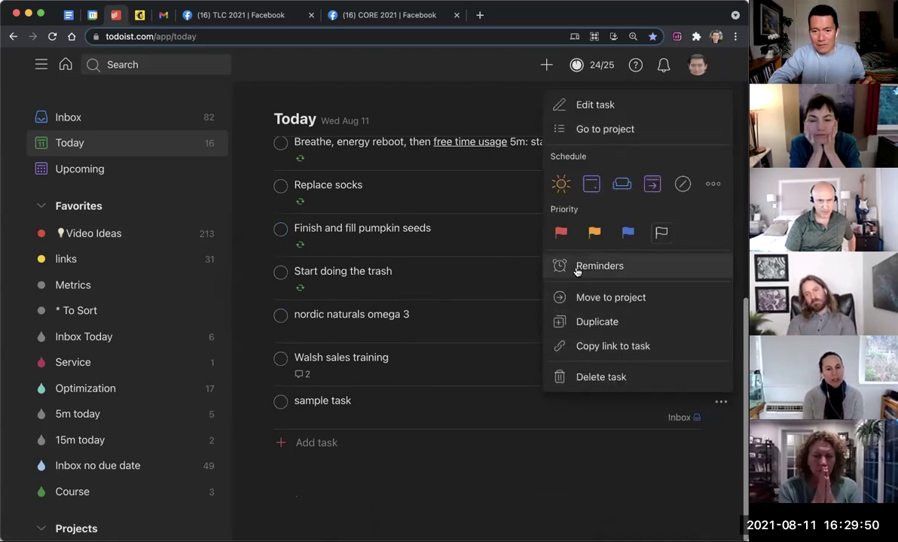
pyautogui.click(526, 484)
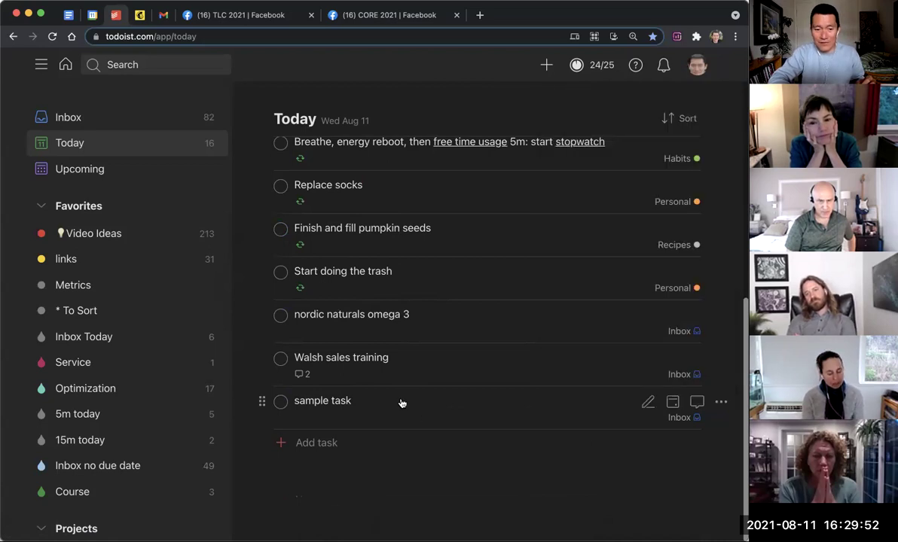
pyautogui.click(399, 401)
pyautogui.click(386, 133)
pyautogui.write('@5')
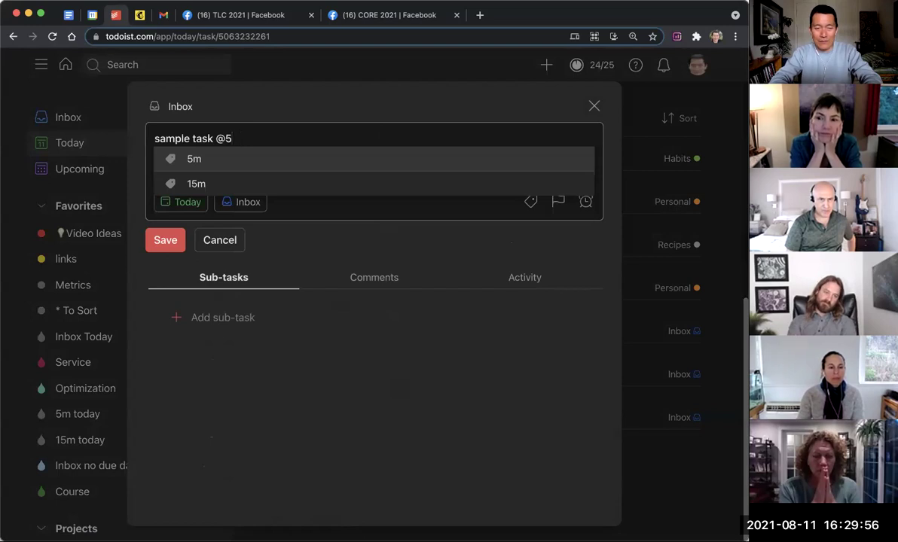
pyautogui.write('m')
pyautogui.press('Return')
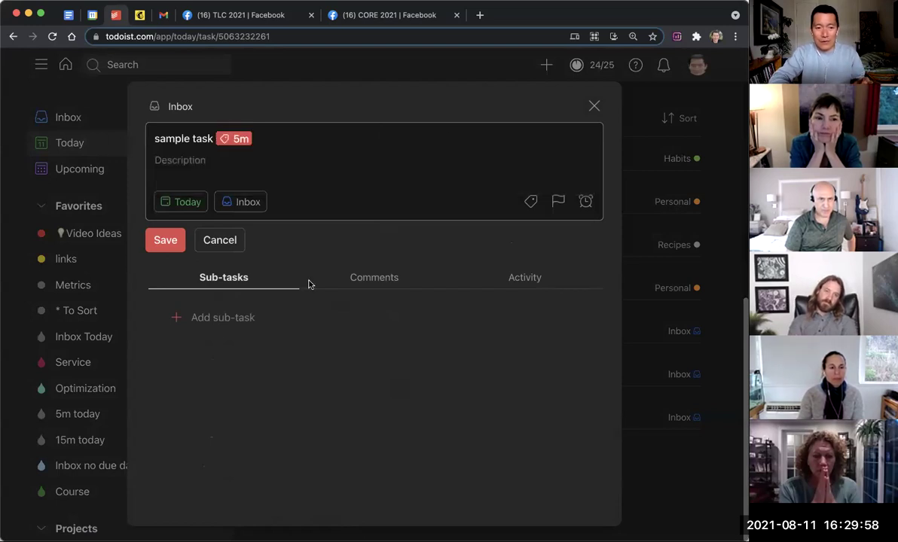
pyautogui.click(224, 244)
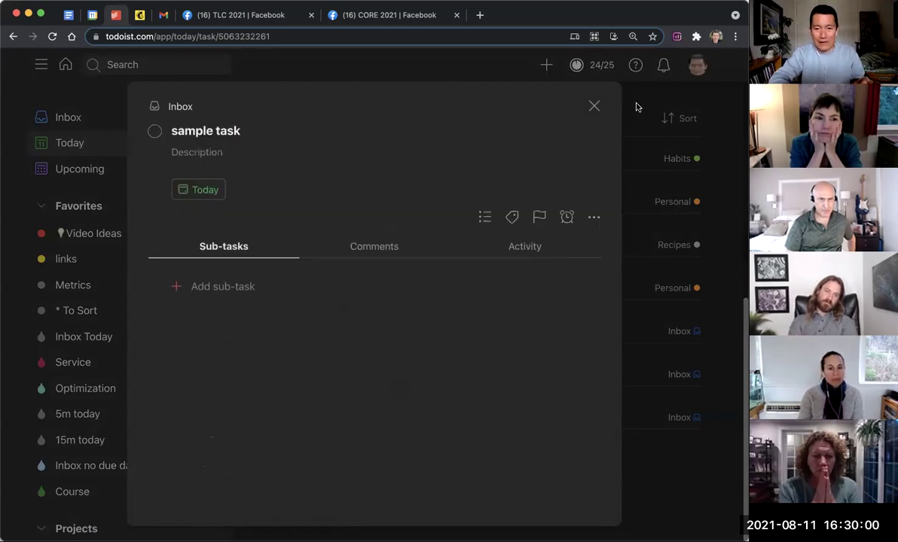
pyautogui.click(593, 106)
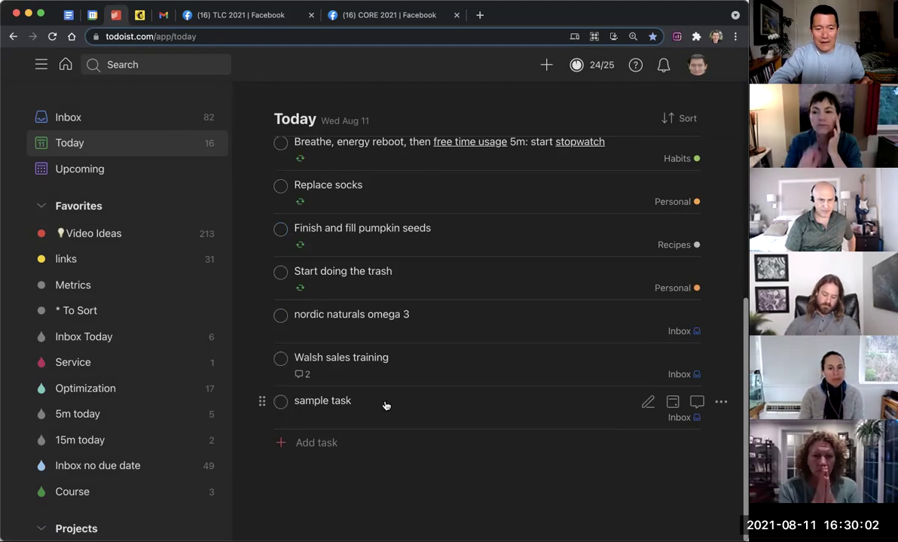
# Mark 'sample task' as completed.
pyautogui.click(280, 401)
pyautogui.scroll(5, 408, 403)
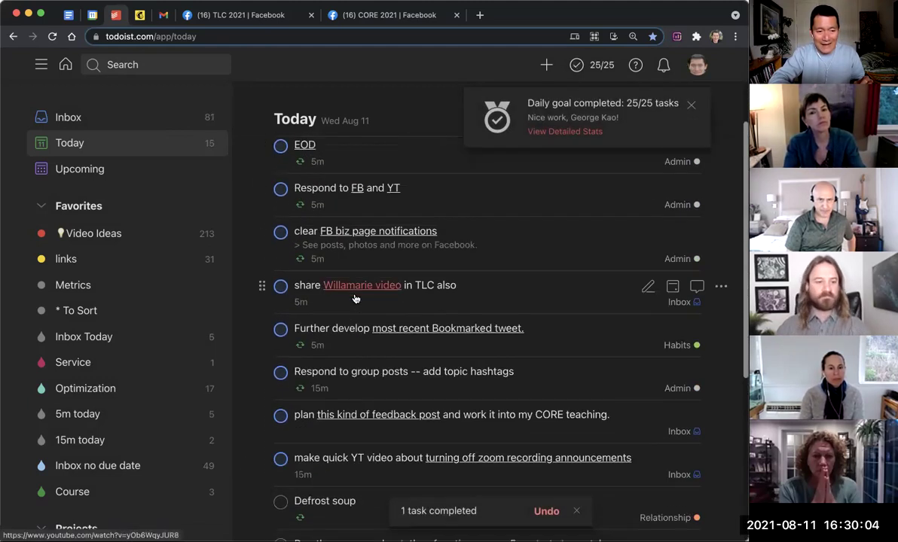
pyautogui.scroll(-2, 75, 324)
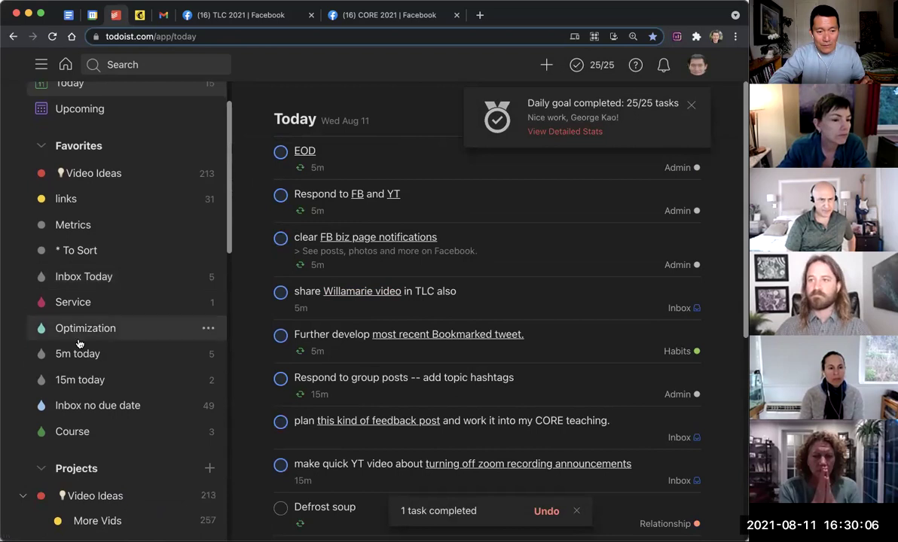
pyautogui.scroll(-1, 107, 391)
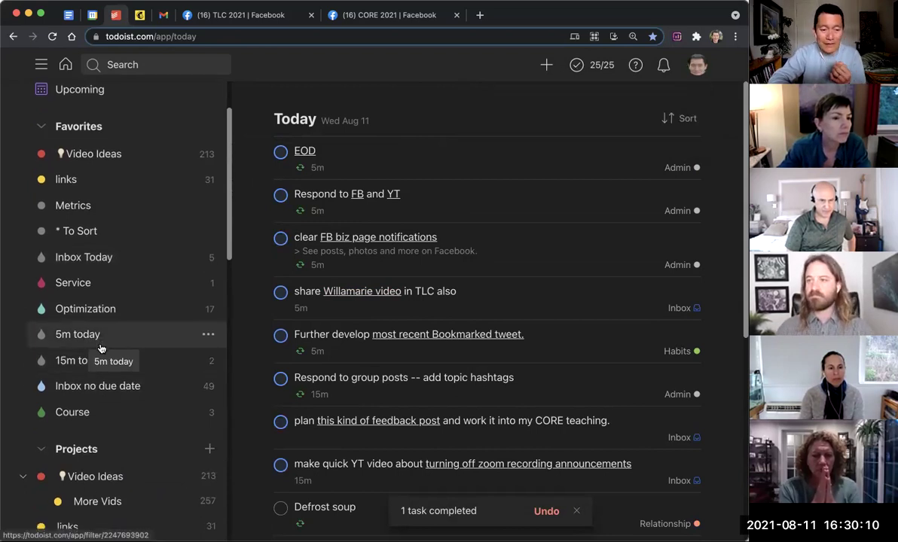
pyautogui.scroll(-5, 101, 348)
pyautogui.scroll(4, 100, 353)
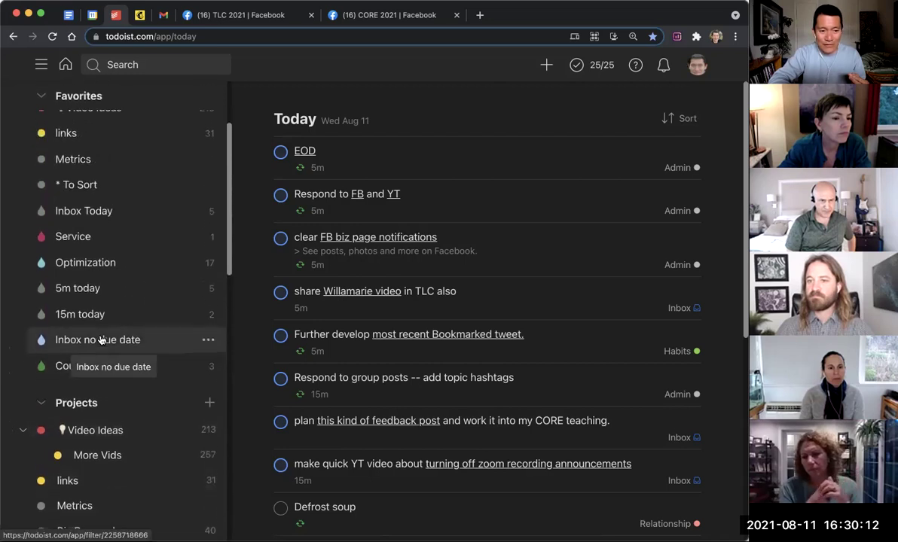
# Bring up the options menu for the '5m today' filter in the sidebar.
pyautogui.click(208, 289)
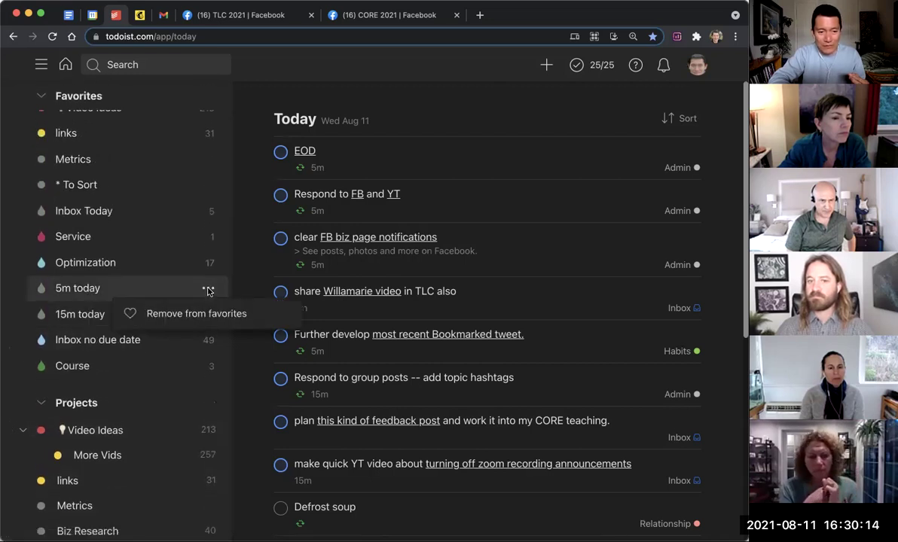
pyautogui.scroll(-10, 97, 309)
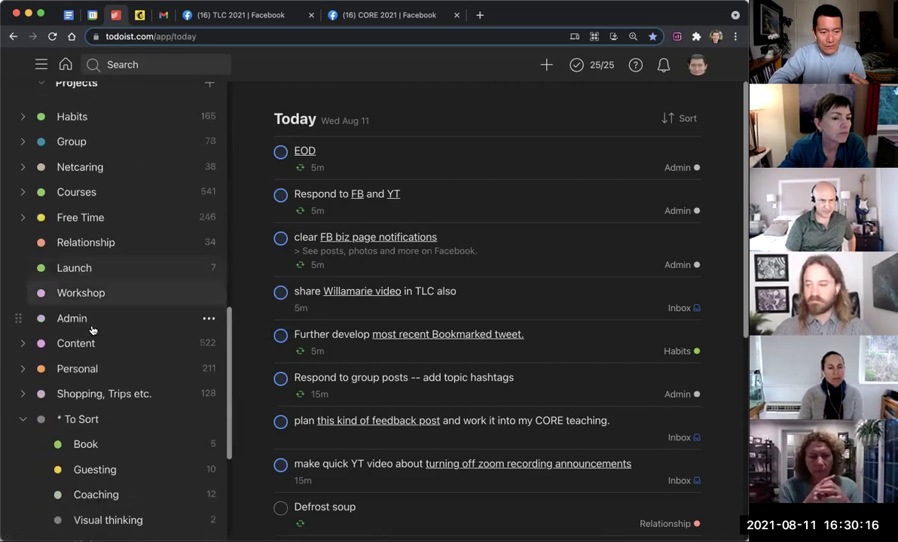
pyautogui.scroll(-5, 93, 329)
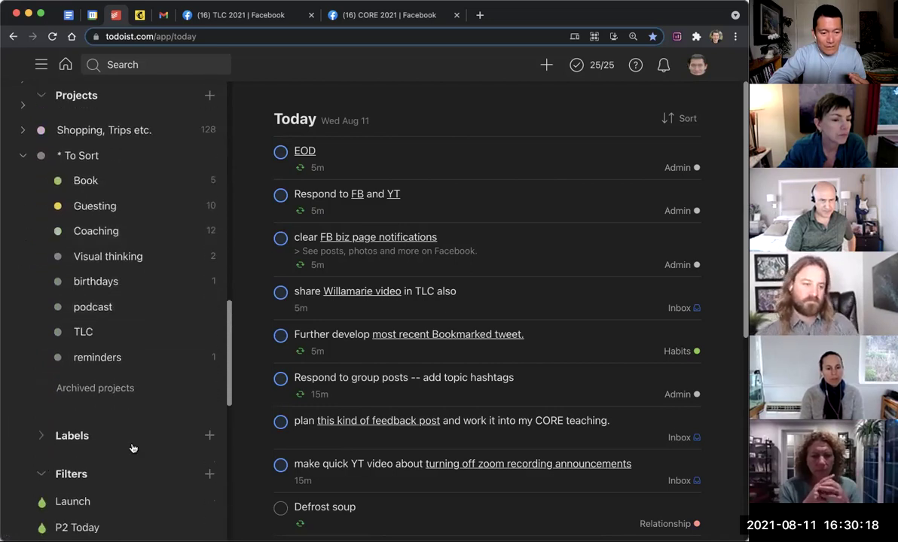
pyautogui.scroll(-10, 132, 448)
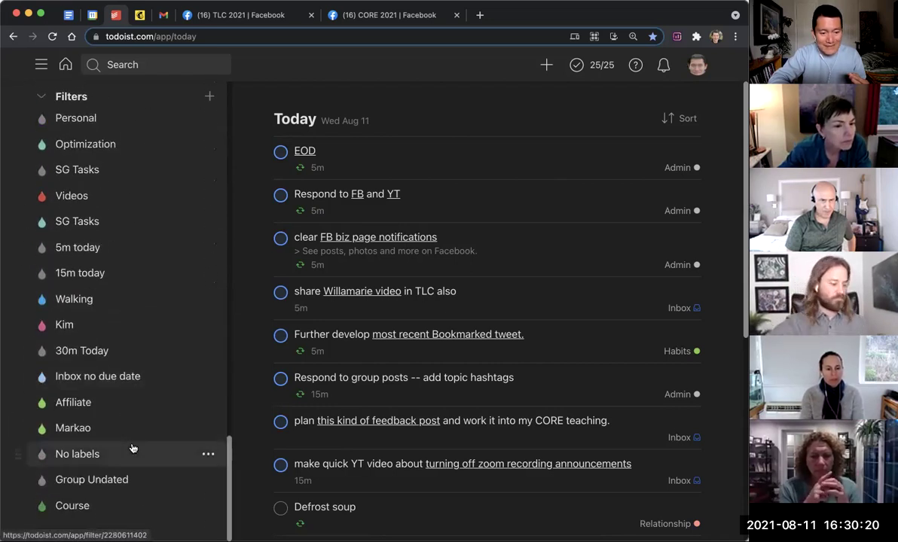
pyautogui.scroll(10, 132, 365)
pyautogui.scroll(-3, 133, 366)
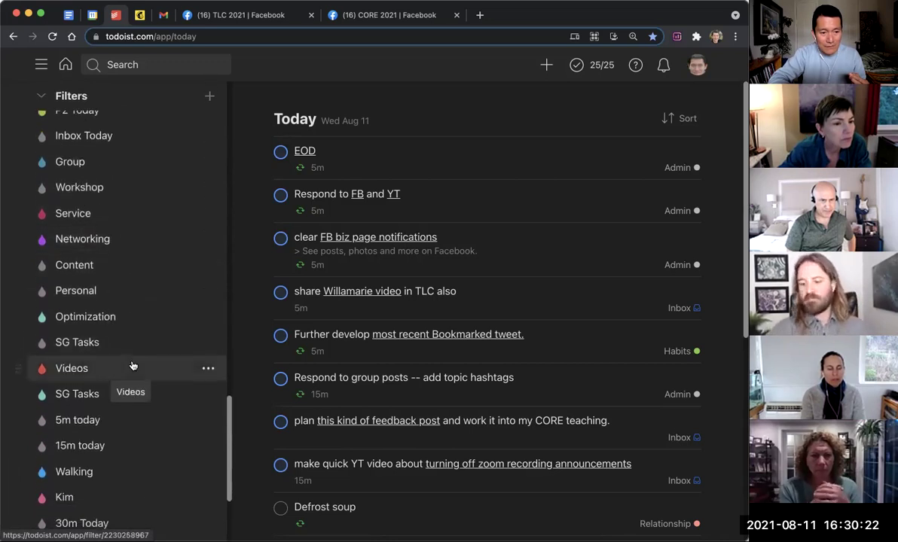
pyautogui.scroll(-3, 132, 367)
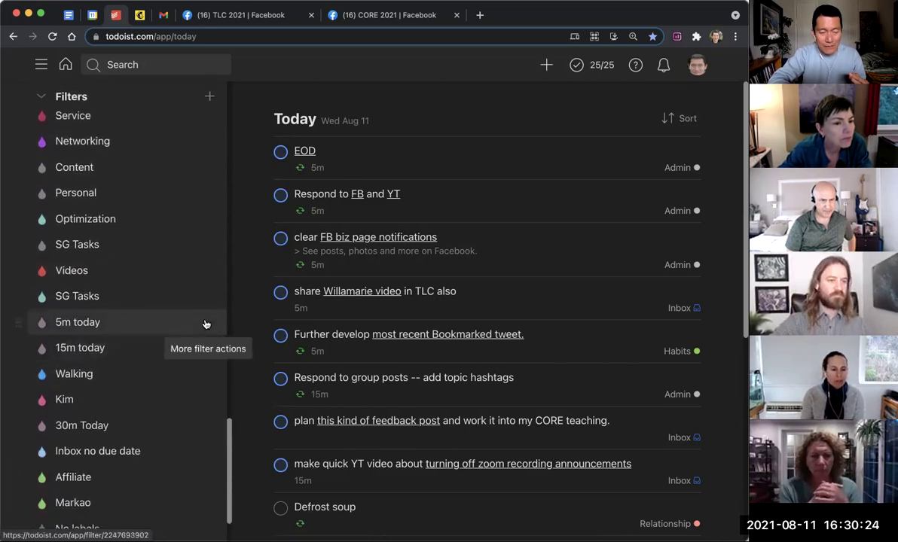
pyautogui.click(206, 324)
# Open '5m today' in Edit filter, highlight its query, then cancel without saving.
pyautogui.click(180, 404)
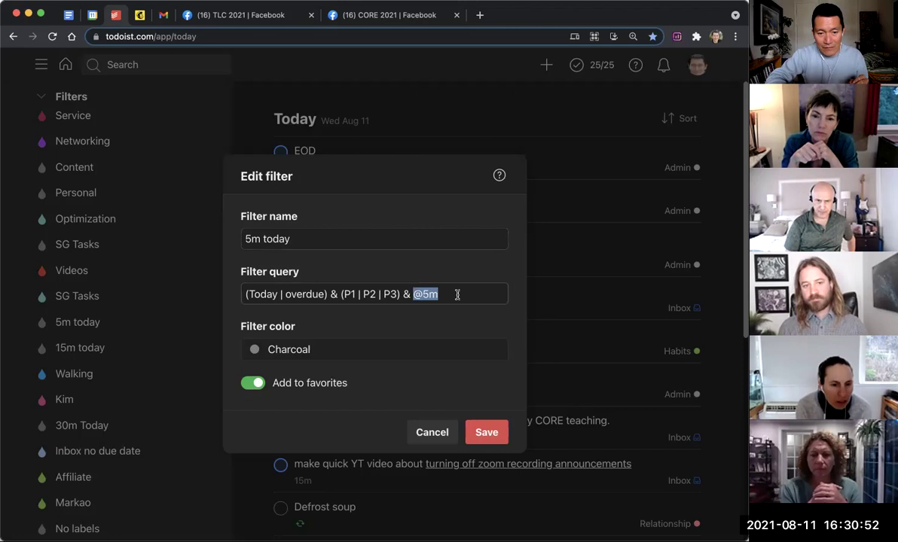
pyautogui.moveTo(458, 295); pyautogui.dragTo(246, 284)
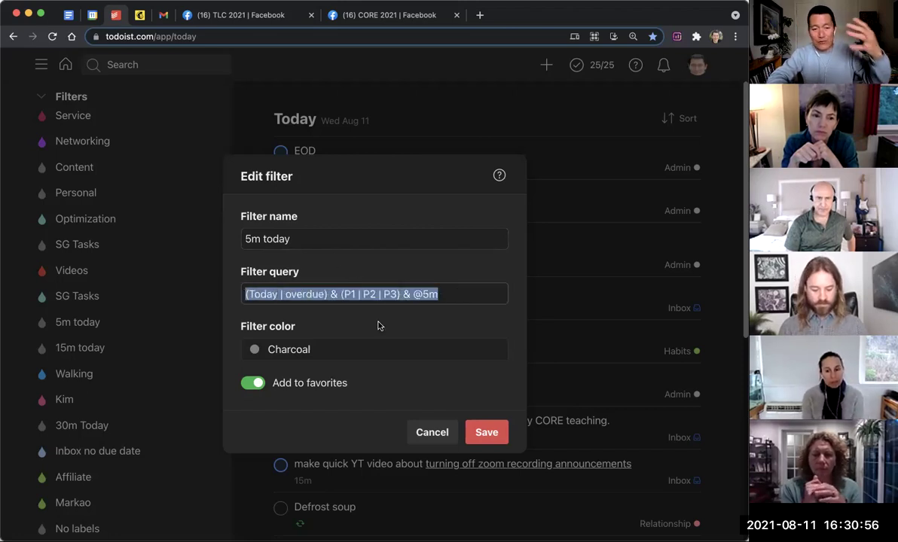
pyautogui.click(435, 442)
# Show the '5m today' filter's five 5m tasks and return the sidebar to the top.
pyautogui.click(103, 325)
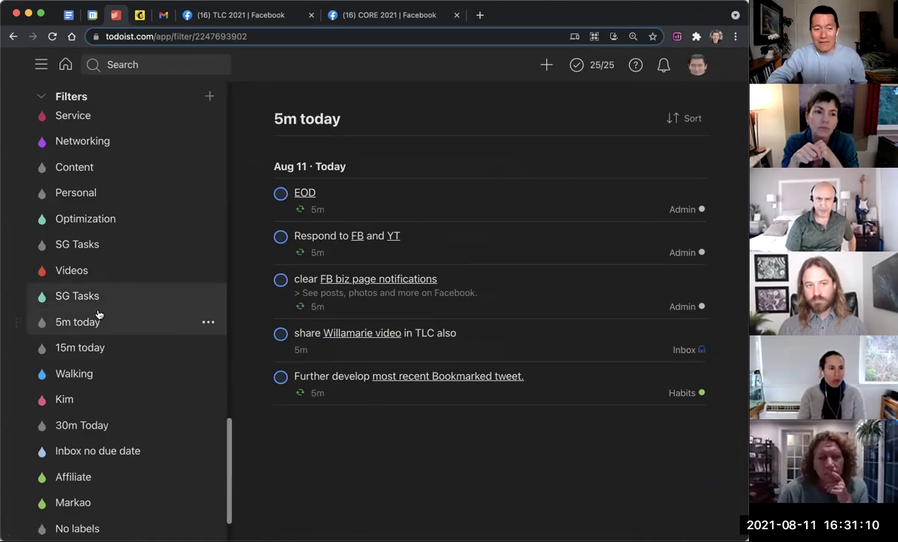
pyautogui.scroll(10, 110, 326)
pyautogui.scroll(10, 110, 326)
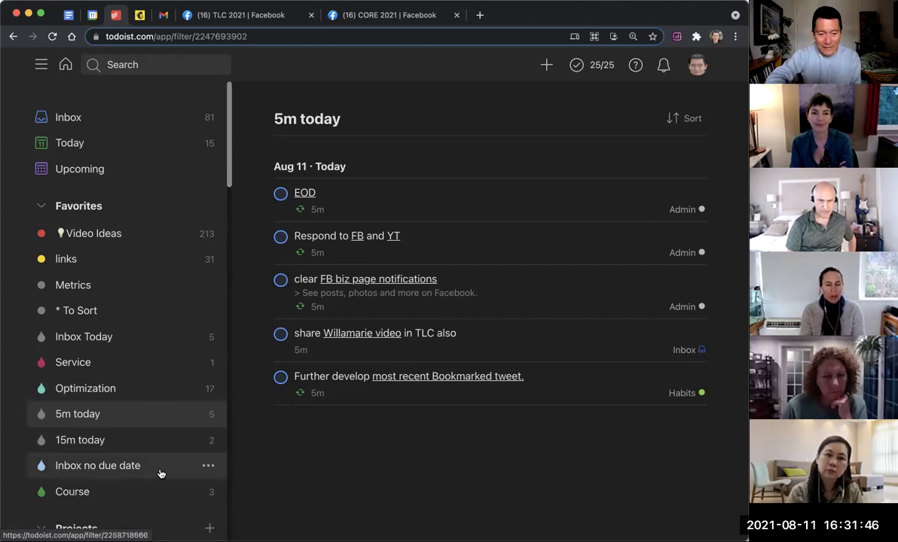
# View the two tasks in '15m today', then return to the Today list.
pyautogui.click(134, 448)
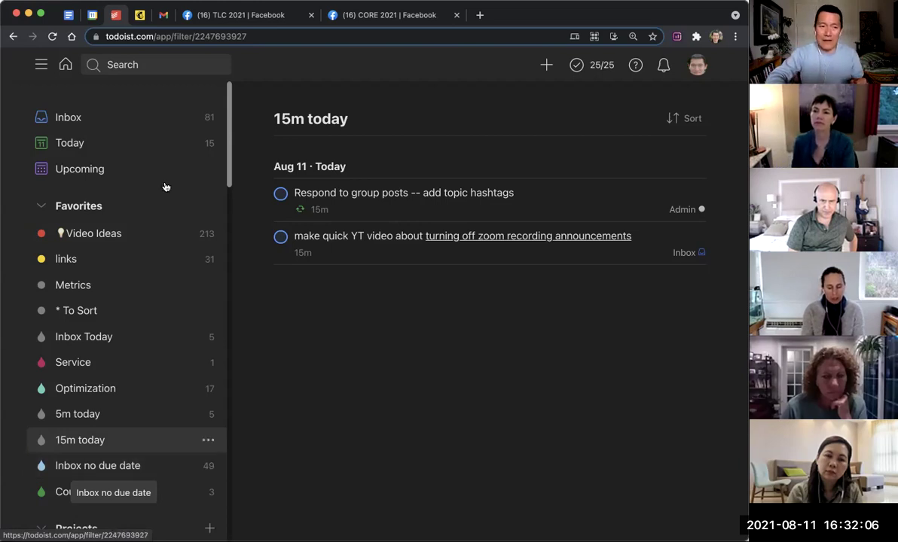
pyautogui.click(139, 142)
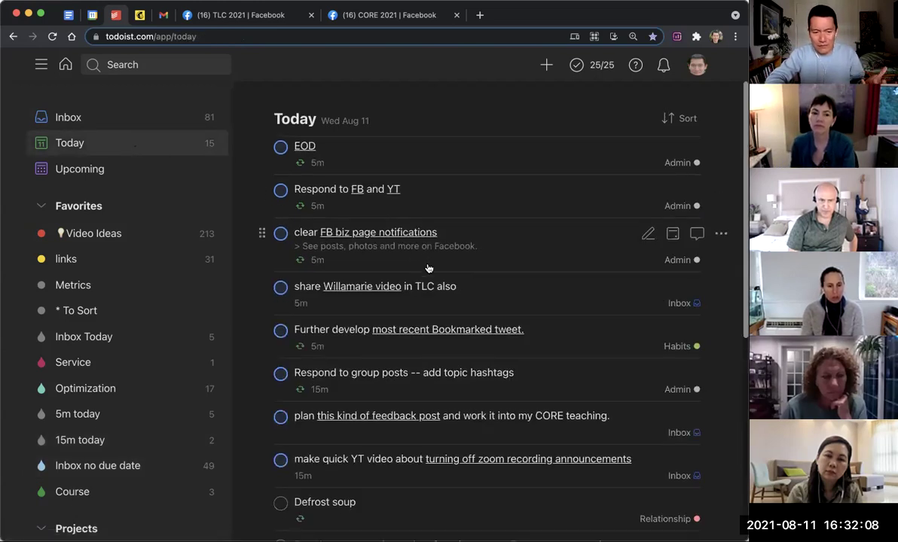
# Multi-select the 'plan this kind of feedback post' and 'Defrost soup' tasks in Today's list.
pyautogui.keyDown('super'); pyautogui.click(463, 426); pyautogui.keyUp('super')
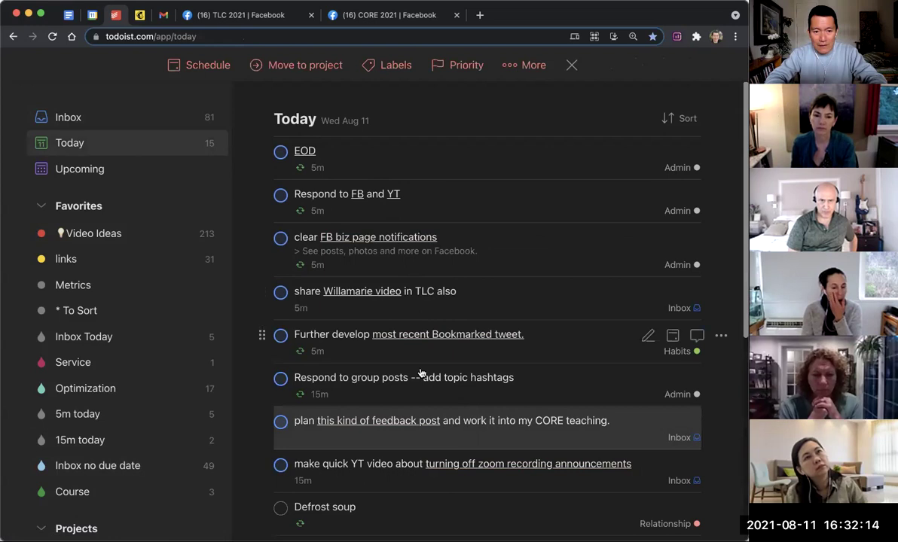
pyautogui.scroll(-3, 457, 377)
pyautogui.scroll(4, 457, 377)
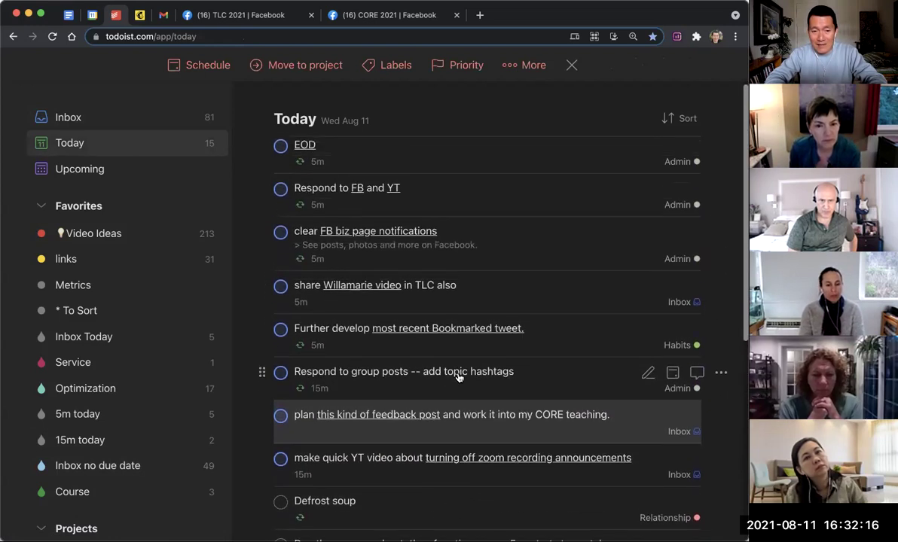
pyautogui.scroll(-5, 457, 373)
pyautogui.scroll(2, 457, 376)
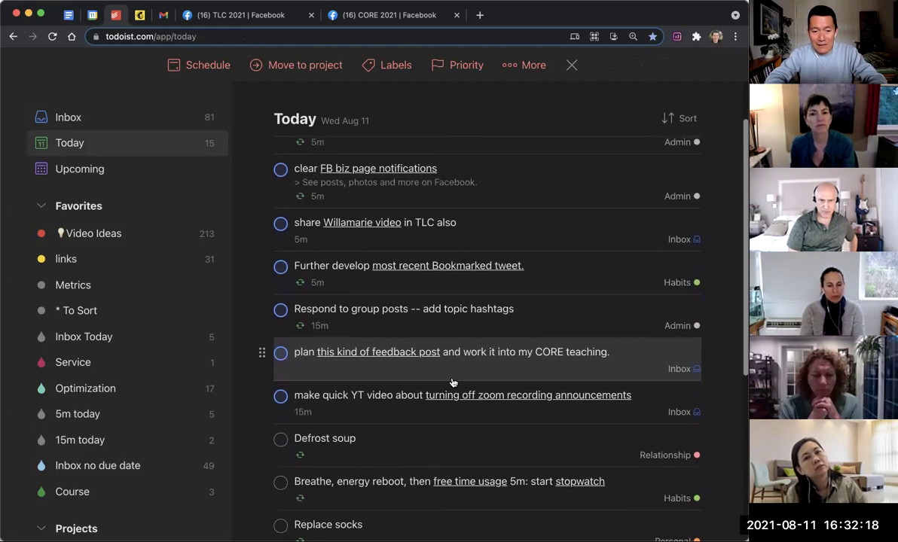
pyautogui.keyDown('super'); pyautogui.click(395, 447); pyautogui.keyUp('super')
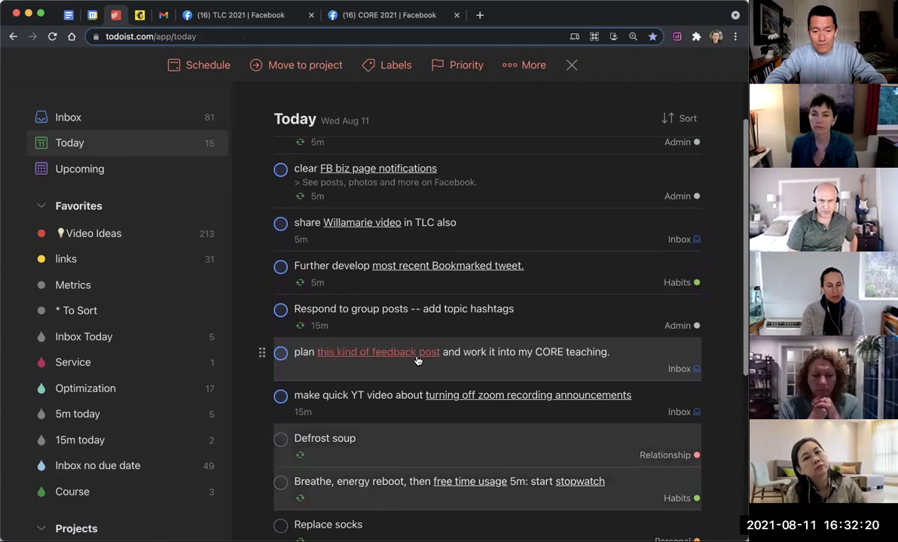
pyautogui.scroll(2, 416, 362)
pyautogui.scroll(-3, 414, 407)
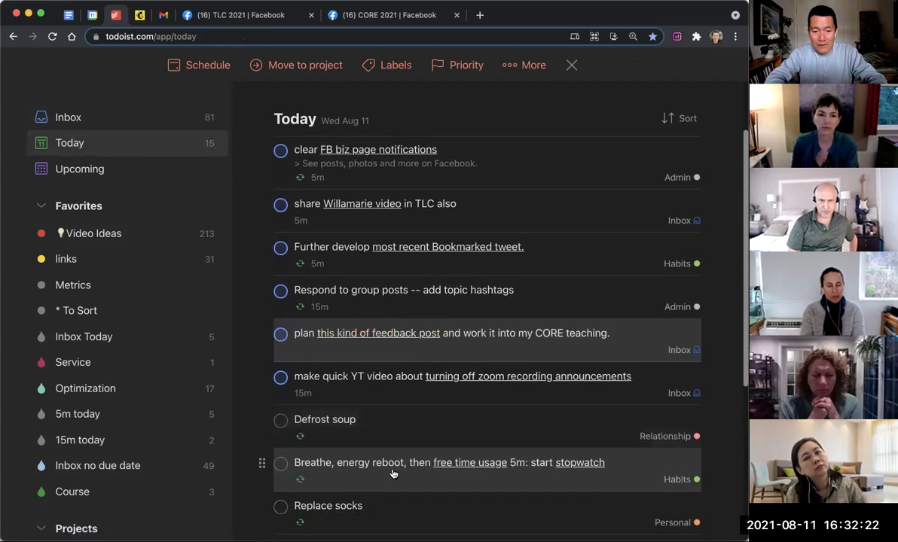
# Check the bulk Labels list, close it with no label applied, and clear the selection.
pyautogui.click(392, 66)
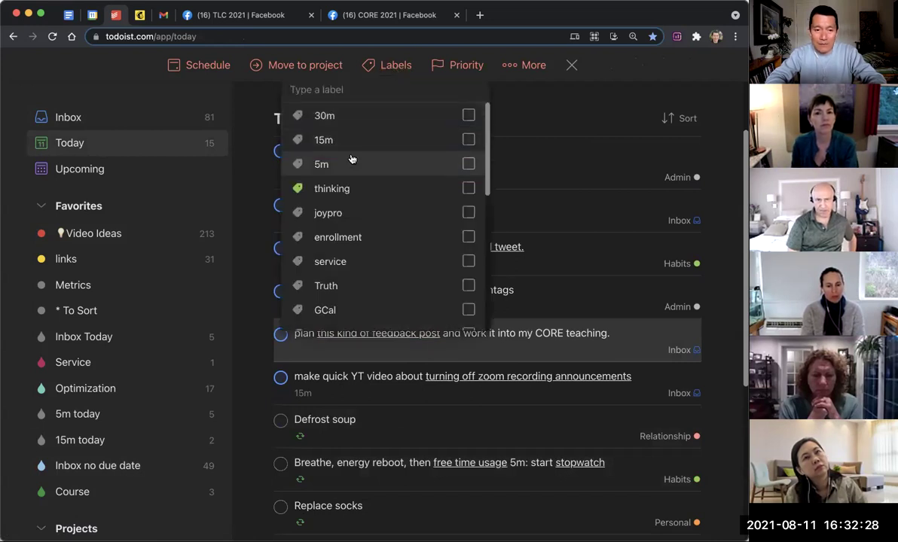
pyautogui.click(544, 104)
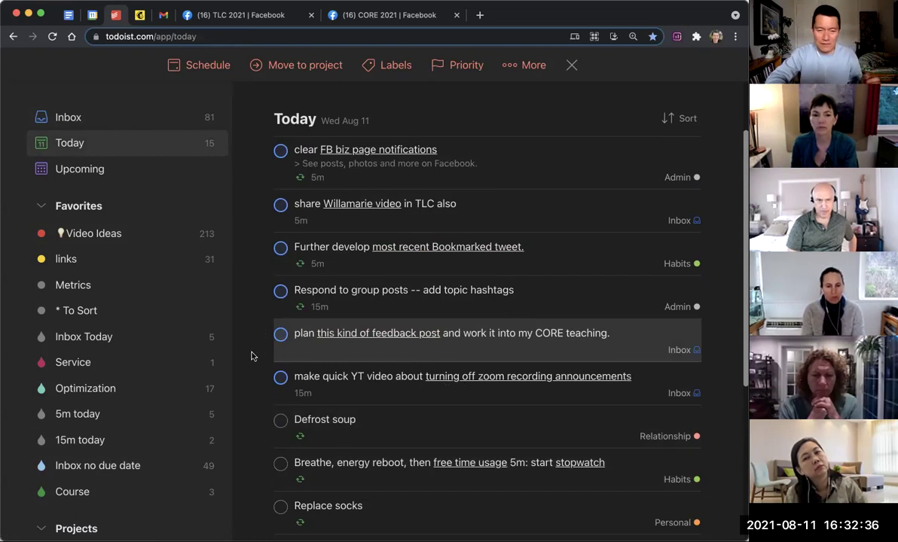
pyautogui.scroll(2, 238, 359)
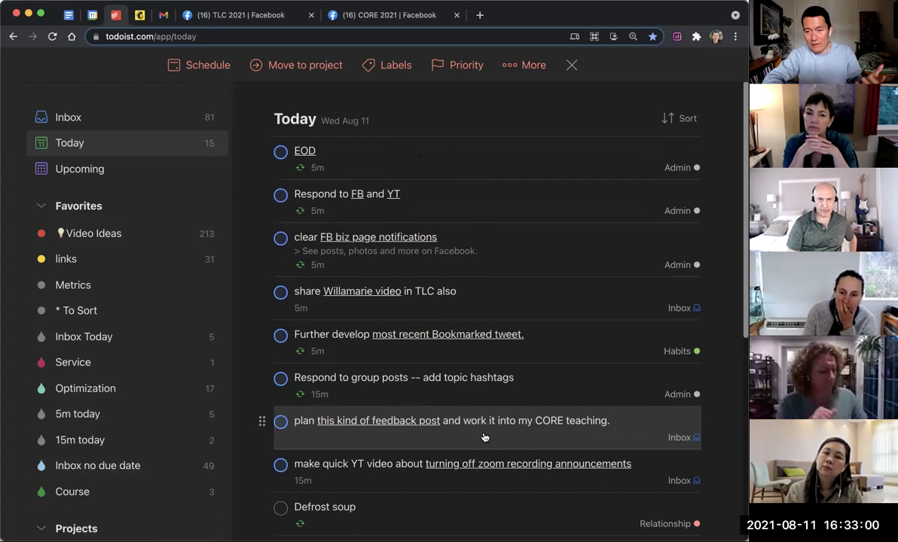
pyautogui.press('Escape')
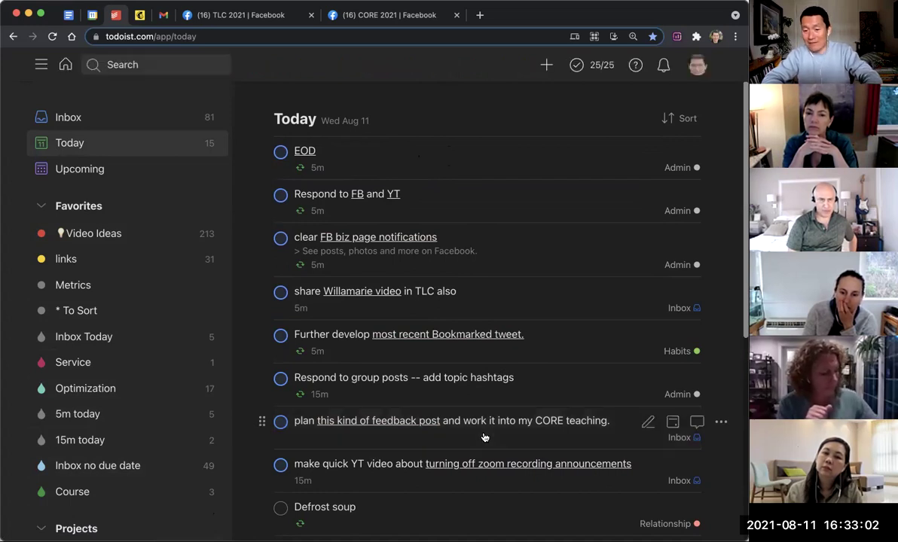